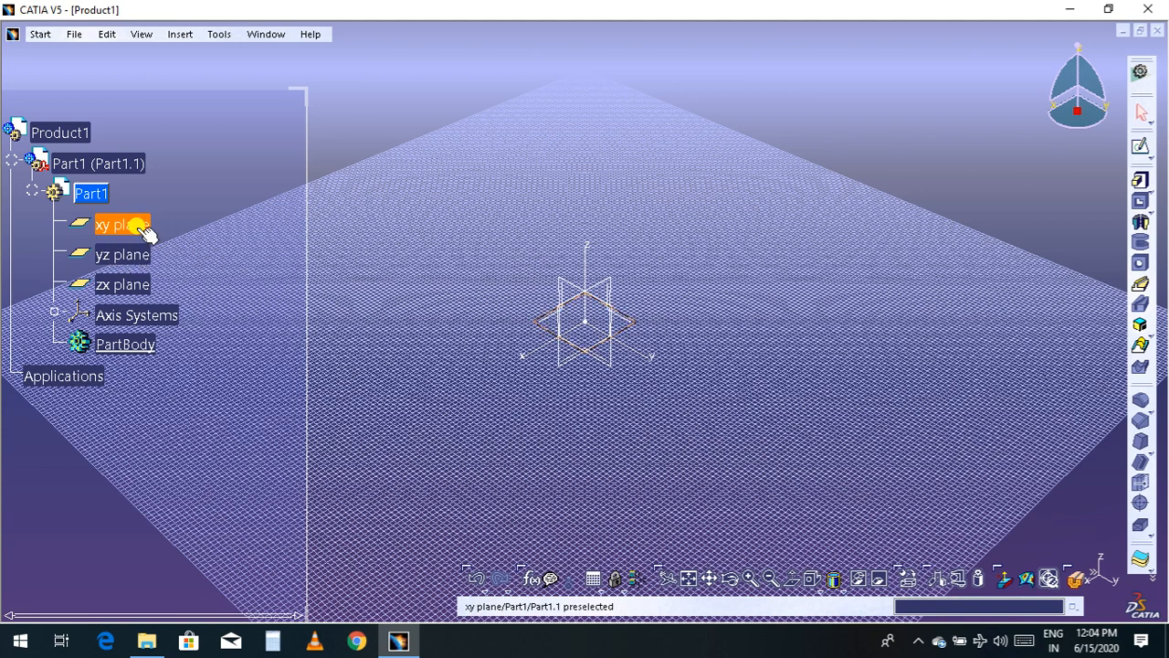
Step: Sketch a wavy five-point open spline on the xy plane, running downward to the right of the vertical axis
{"action": "left_click", "coordinate": [137, 229]}
{"action": "left_click", "coordinate": [1140, 146]}
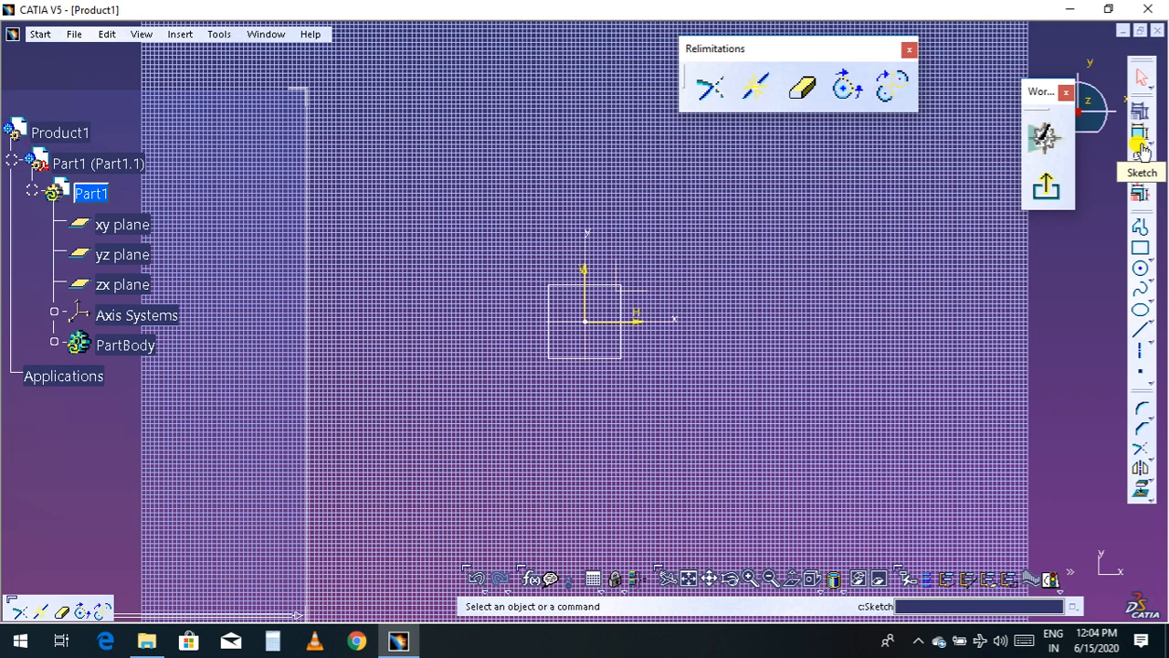
{"action": "left_click", "coordinate": [1138, 294]}
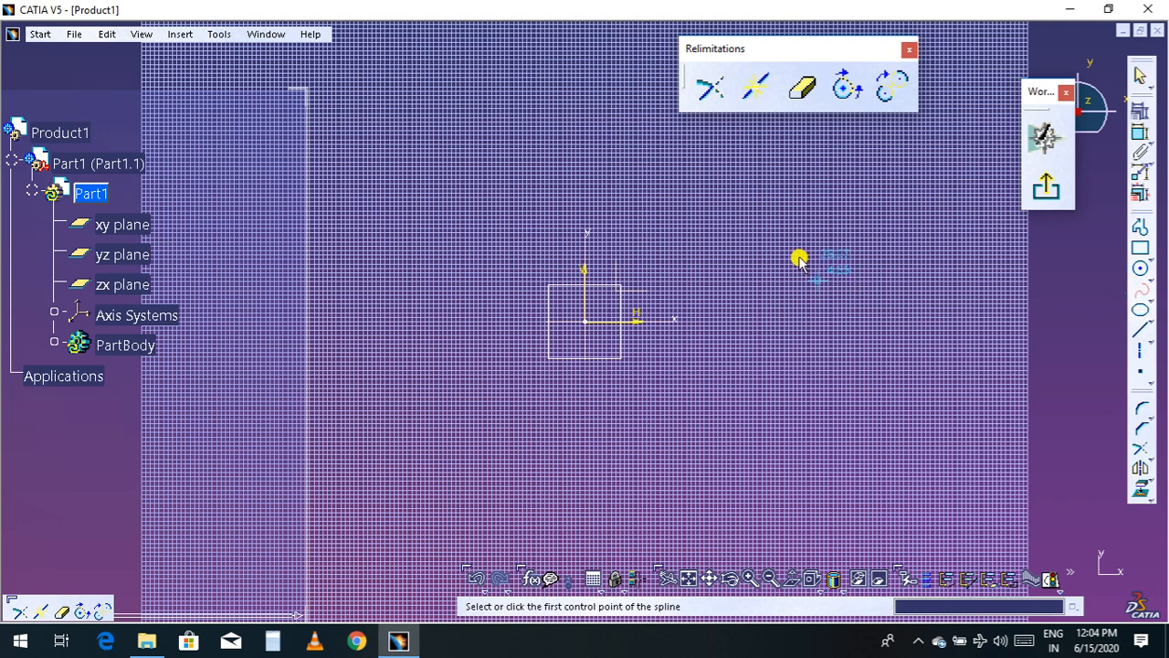
{"action": "left_click", "coordinate": [770, 195]}
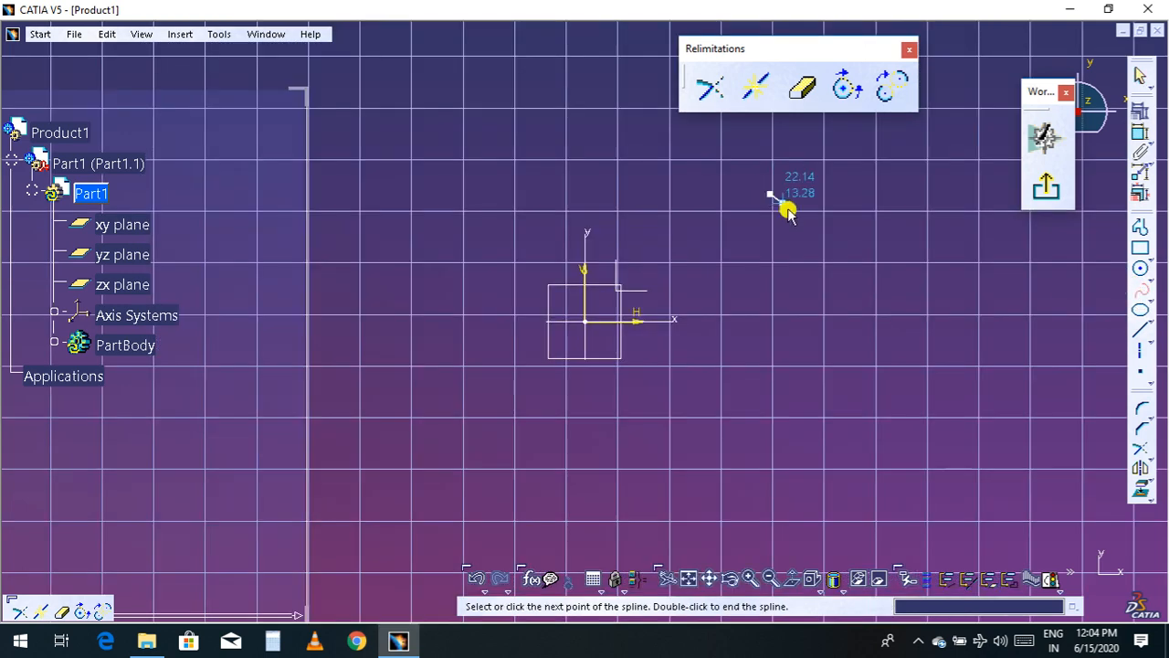
{"action": "left_click", "coordinate": [850, 275]}
{"action": "left_click", "coordinate": [809, 321]}
{"action": "left_click", "coordinate": [840, 372]}
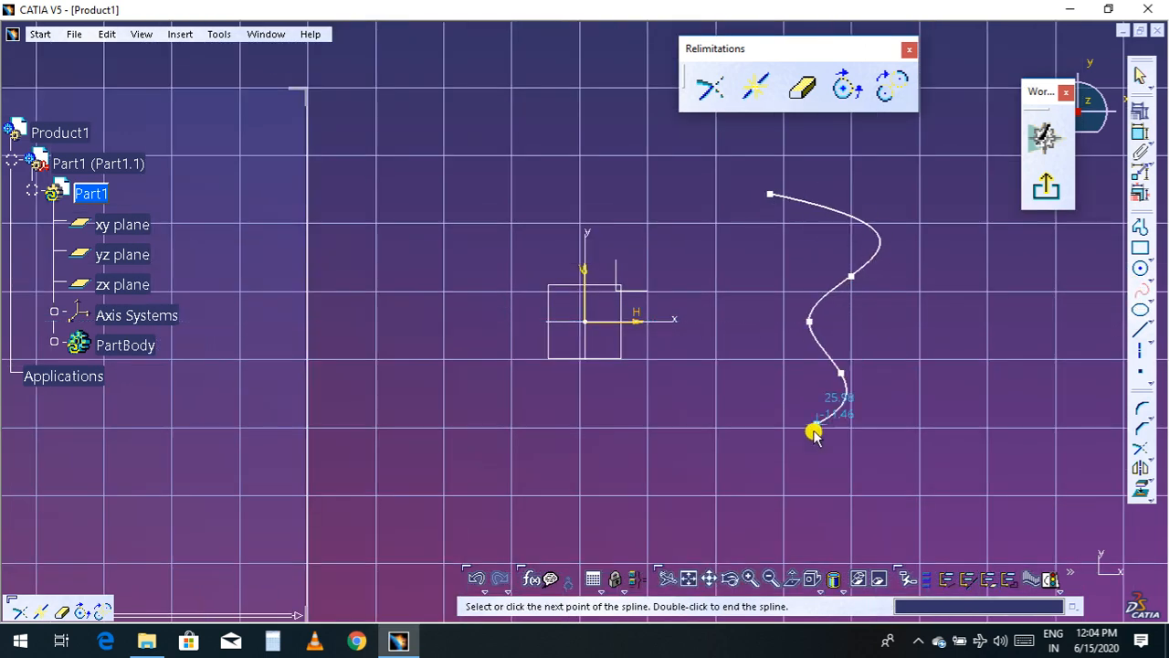
{"action": "left_click", "coordinate": [812, 432]}
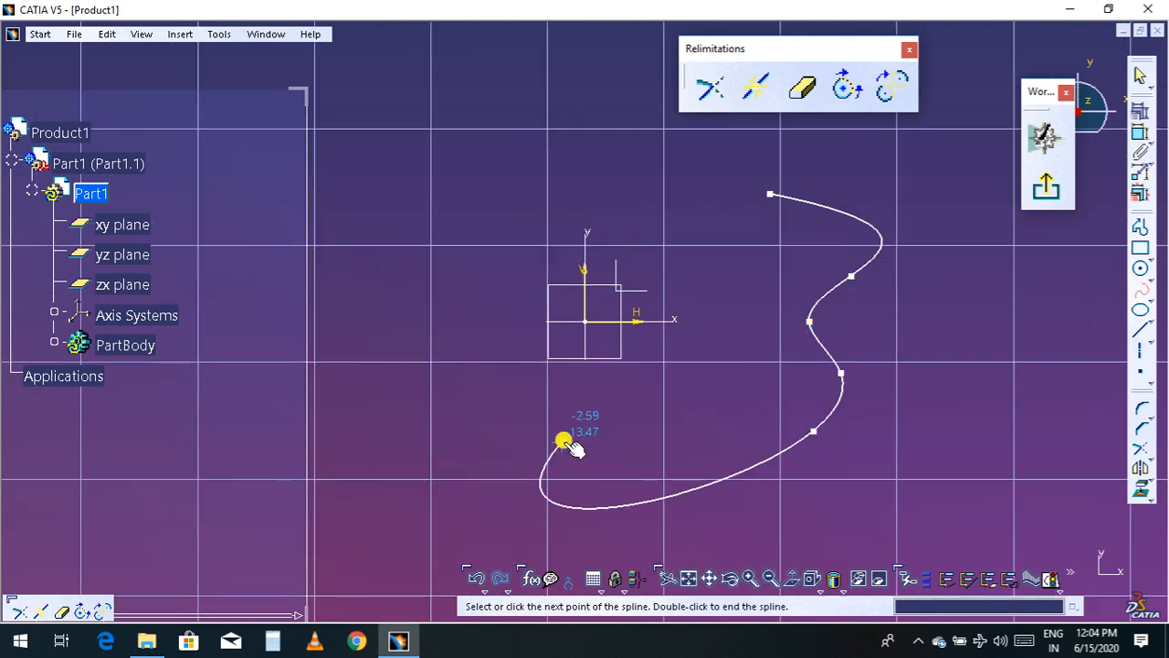
{"action": "key", "text": "Escape"}
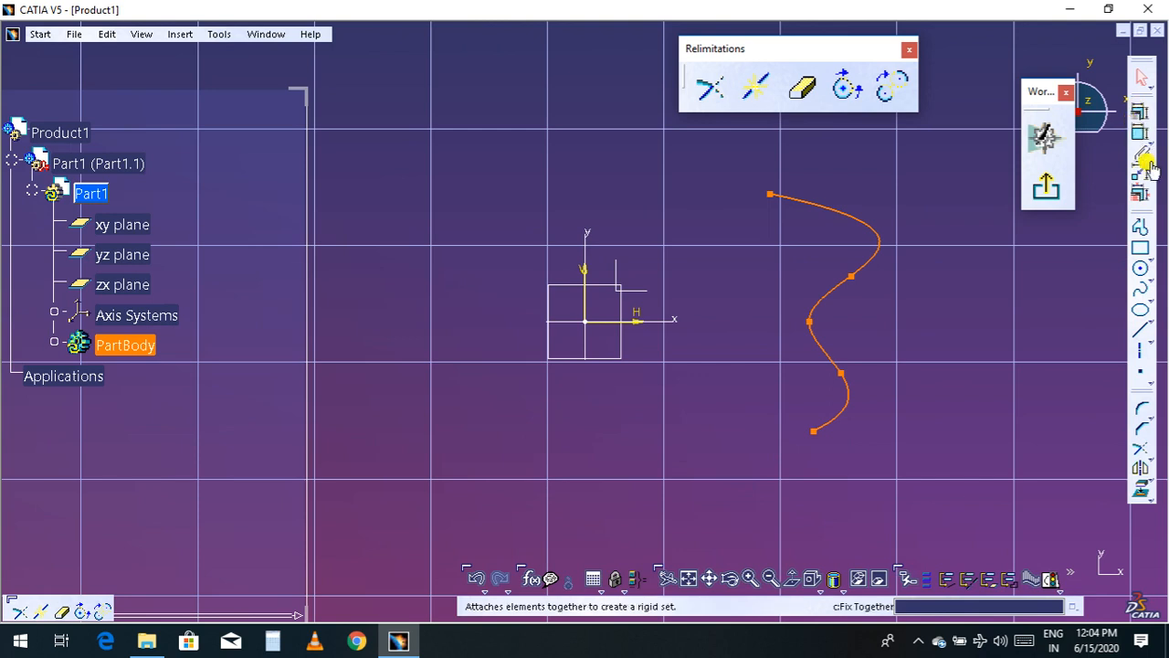
Step: Close the spline with a three-line profile from its upper end to the vertical axis, down along it, and across to its lower end
{"action": "left_click", "coordinate": [1141, 227]}
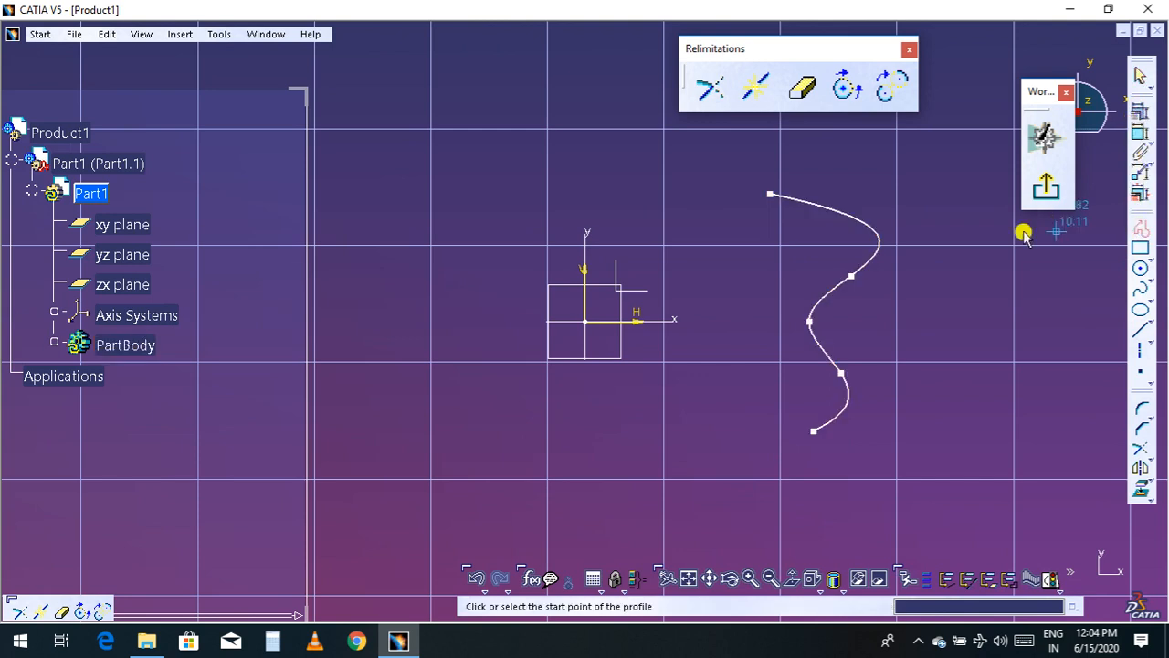
{"action": "left_click", "coordinate": [769, 192]}
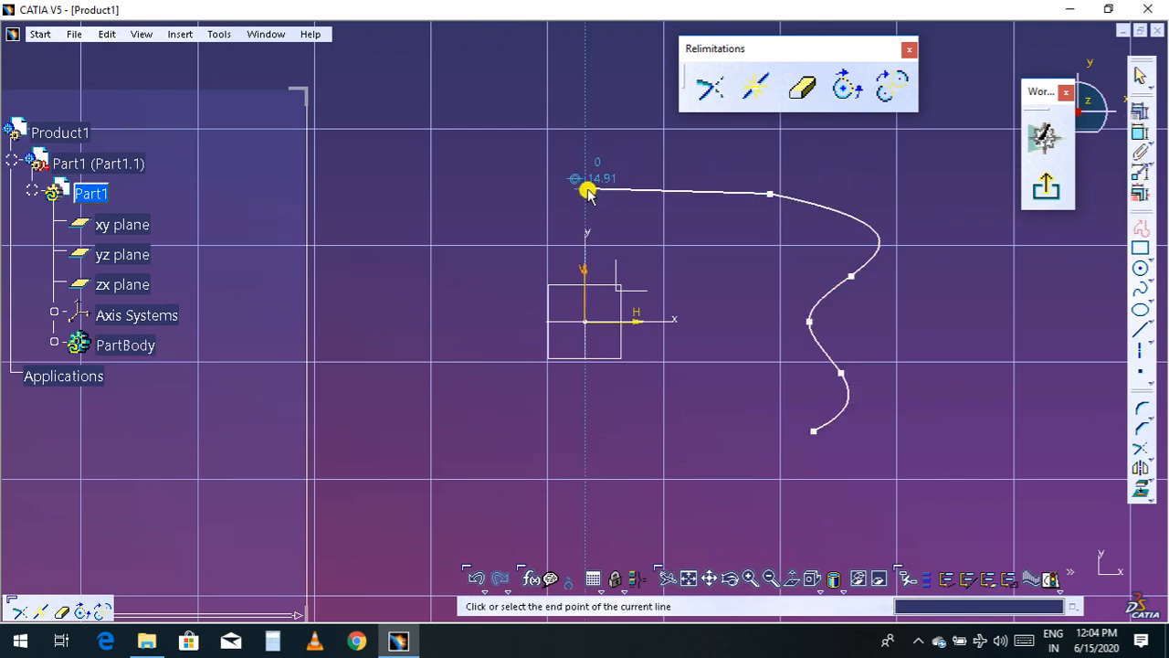
{"action": "left_click", "coordinate": [587, 219]}
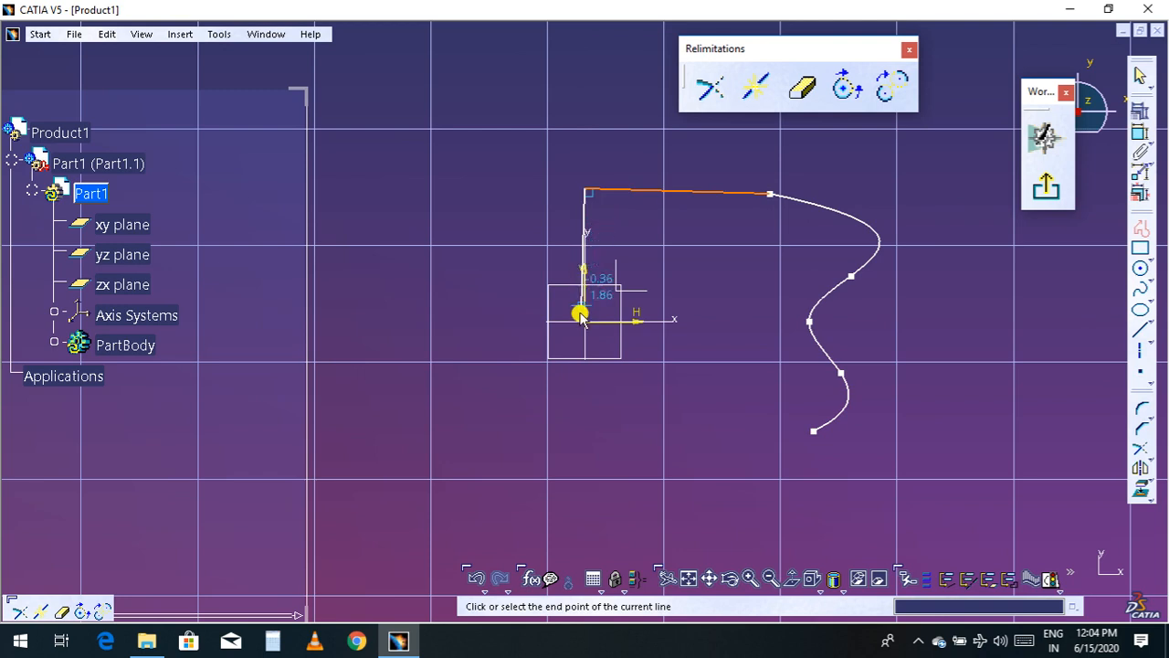
{"action": "left_click", "coordinate": [587, 430]}
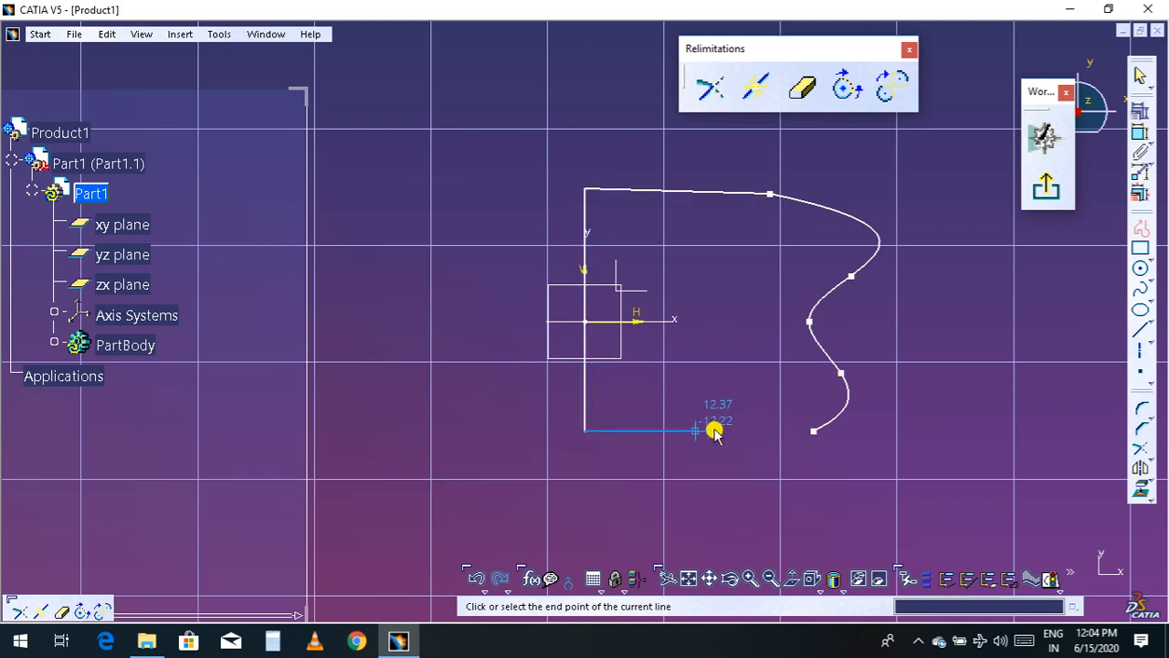
{"action": "left_click", "coordinate": [813, 429]}
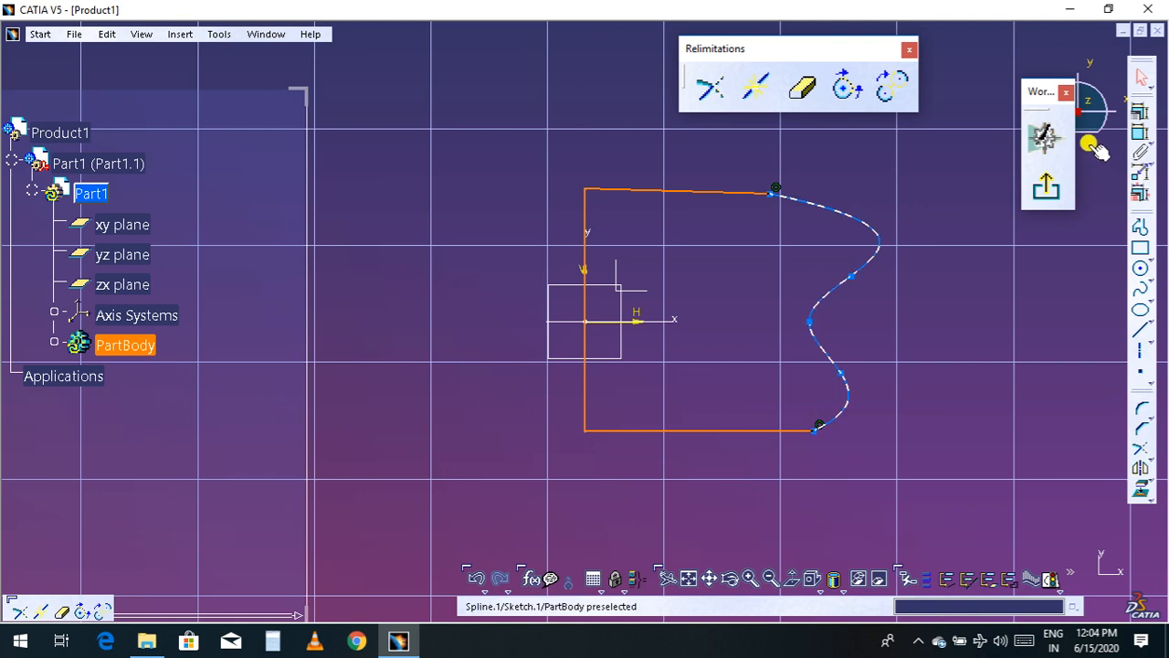
Step: Exit the sketch and extrude the closed profile as a 10 mm pad
{"action": "left_click", "coordinate": [1047, 190]}
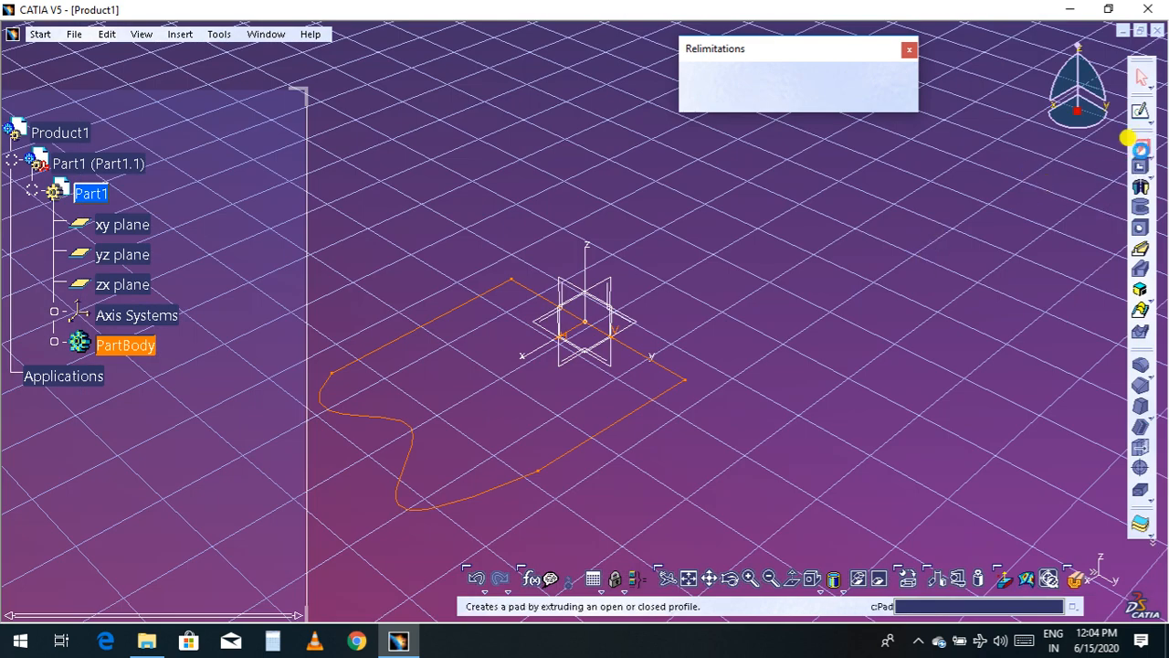
{"action": "left_click", "coordinate": [1135, 142]}
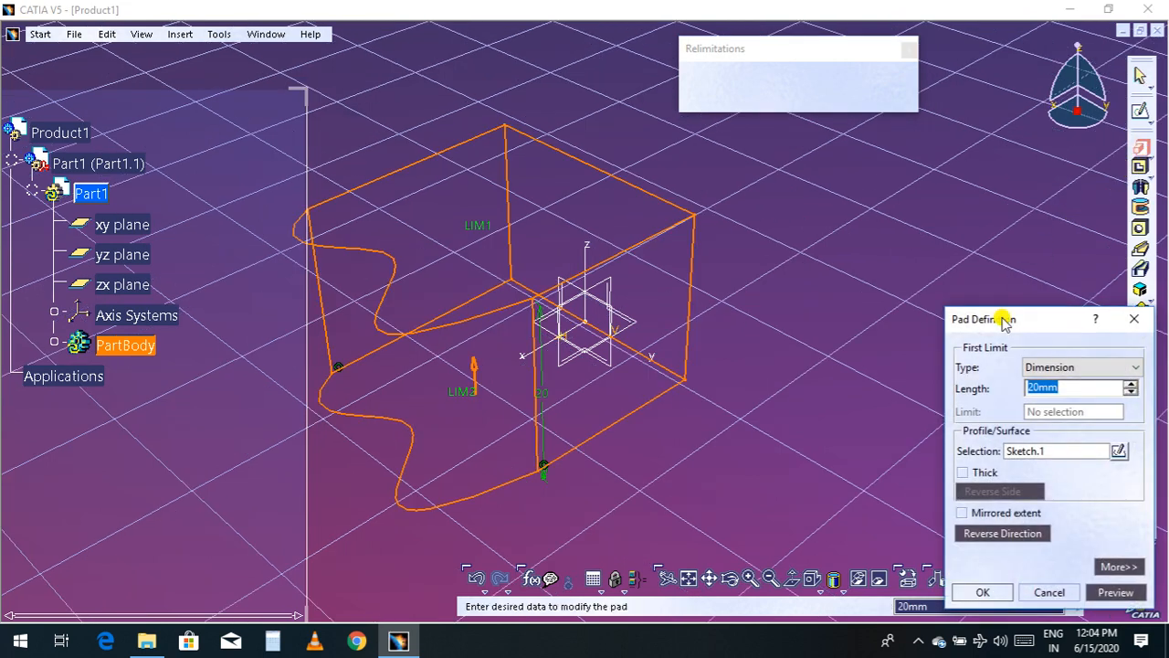
{"action": "type", "text": "10"}
{"action": "key", "text": "Return"}
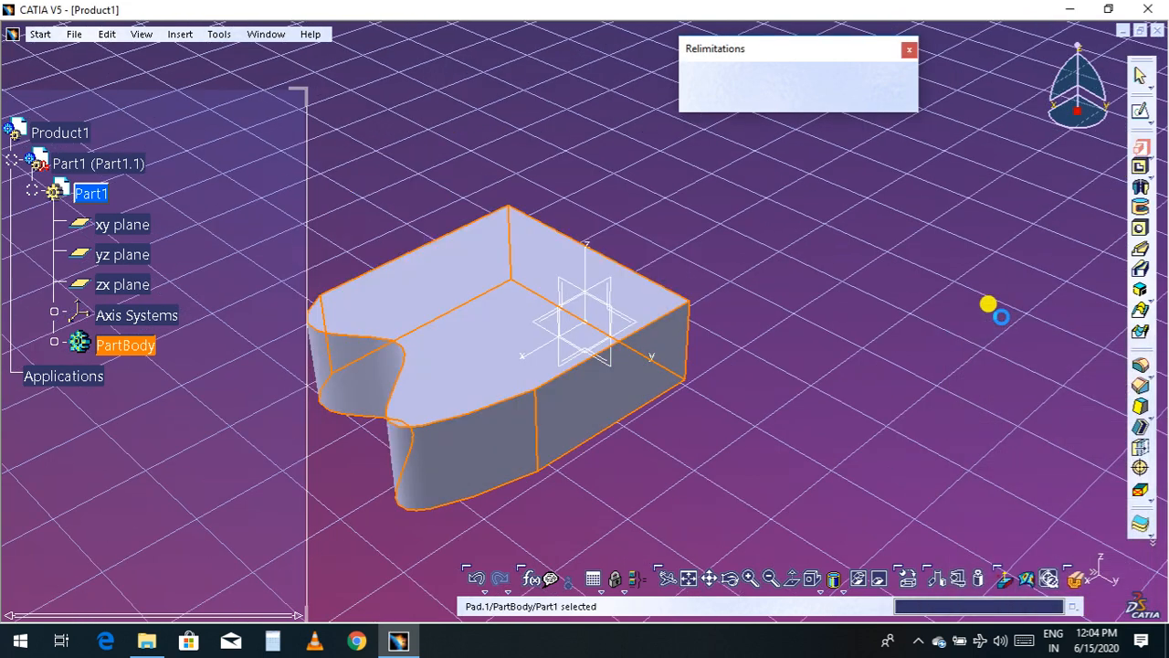
{"action": "left_click", "coordinate": [856, 409]}
Step: Start a Scaling transformation of the pad with a ratio of 3 and the xy plane as reference
{"action": "middle_click_drag", "start_coordinate": [856, 407], "coordinate": [995, 397]}
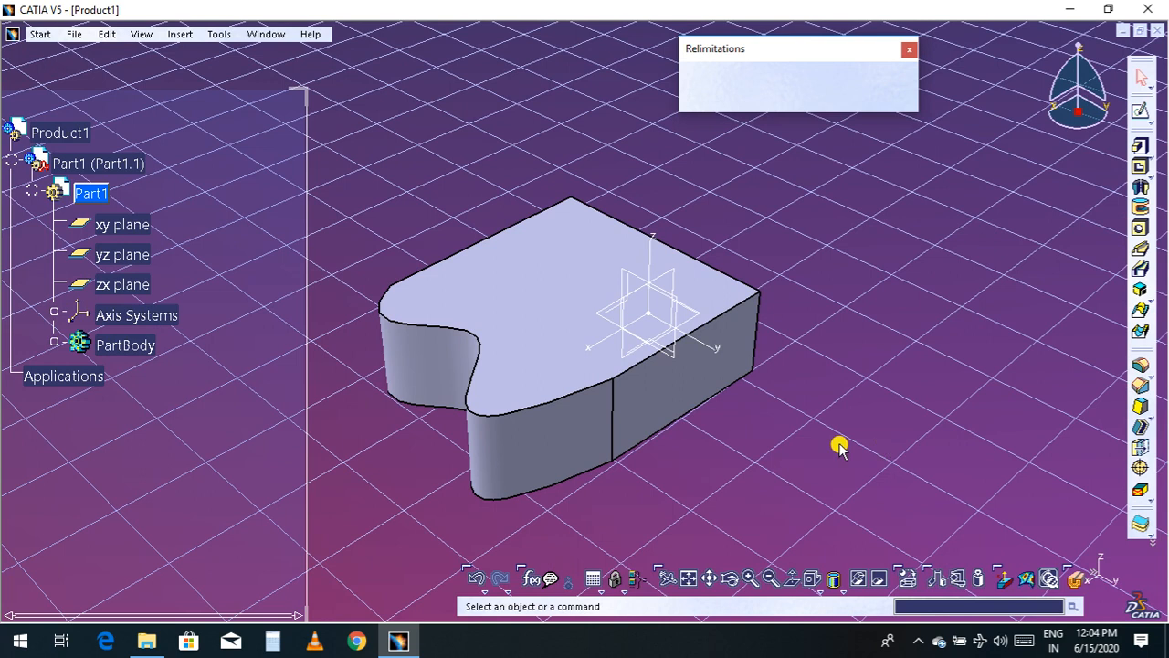
{"action": "middle_click_drag", "start_coordinate": [840, 443], "coordinate": [883, 436]}
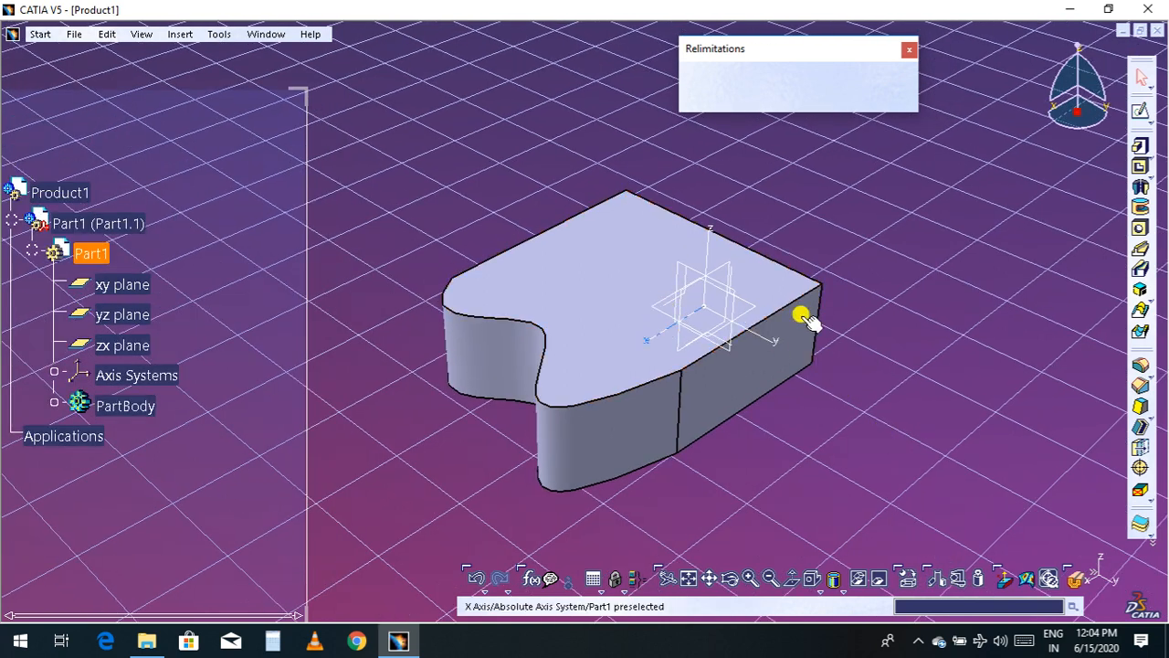
{"action": "middle_click_drag", "start_coordinate": [978, 392], "coordinate": [813, 395]}
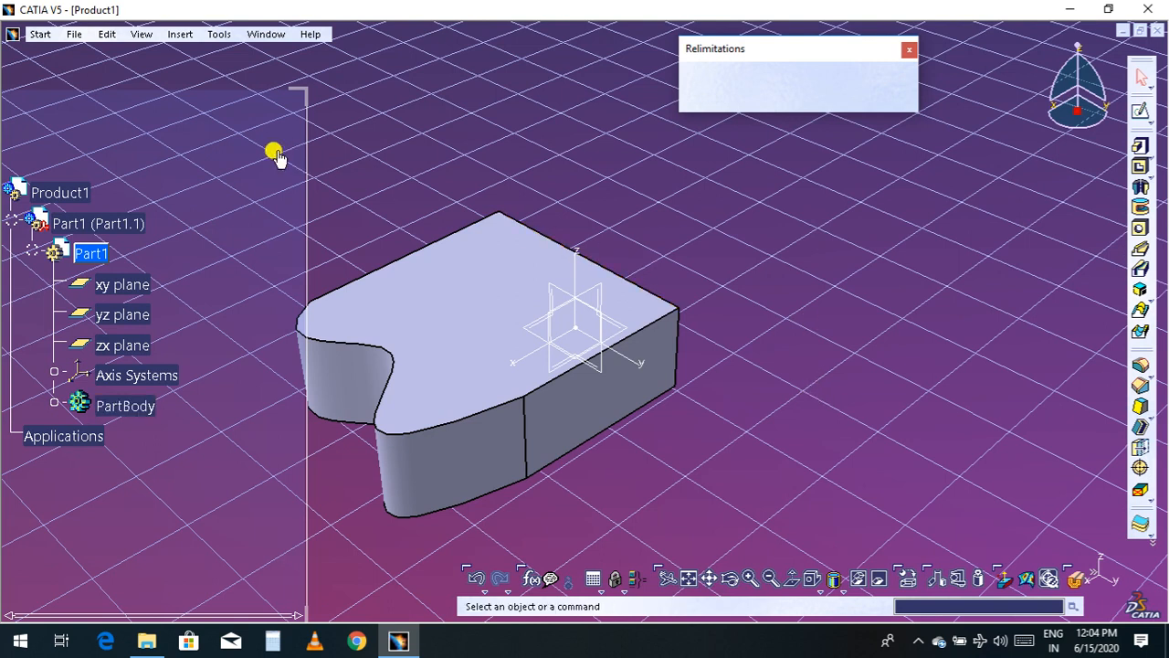
{"action": "left_click", "coordinate": [181, 34]}
{"action": "mouse_move", "coordinate": [222, 36]}
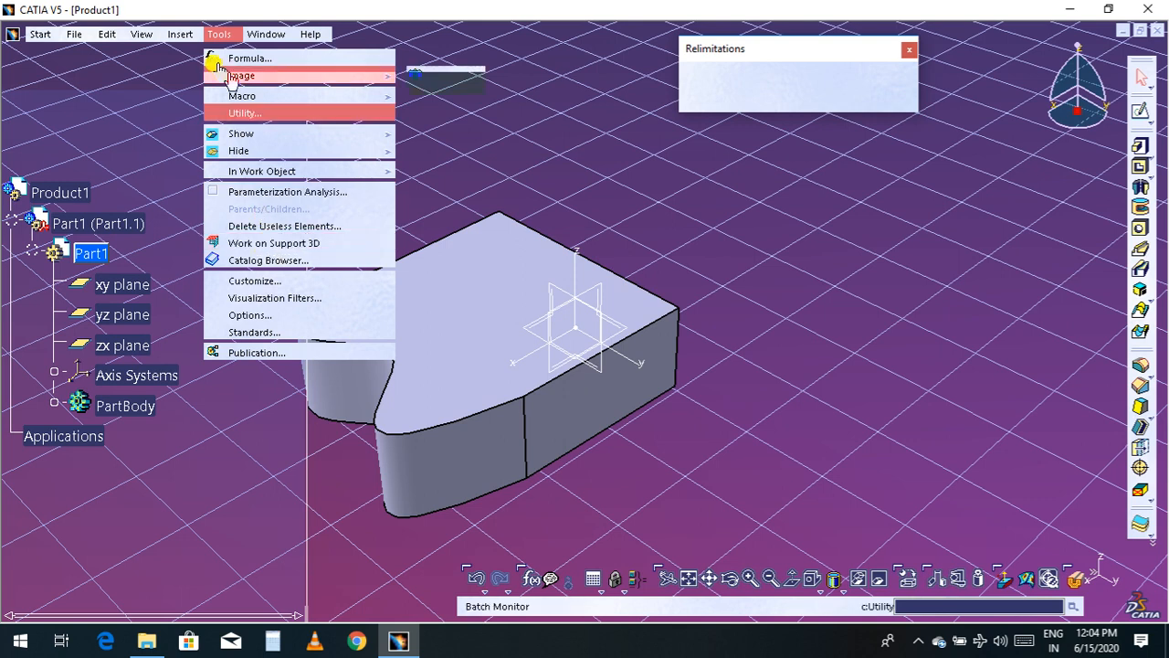
{"action": "mouse_move", "coordinate": [178, 35]}
{"action": "mouse_move", "coordinate": [253, 260]}
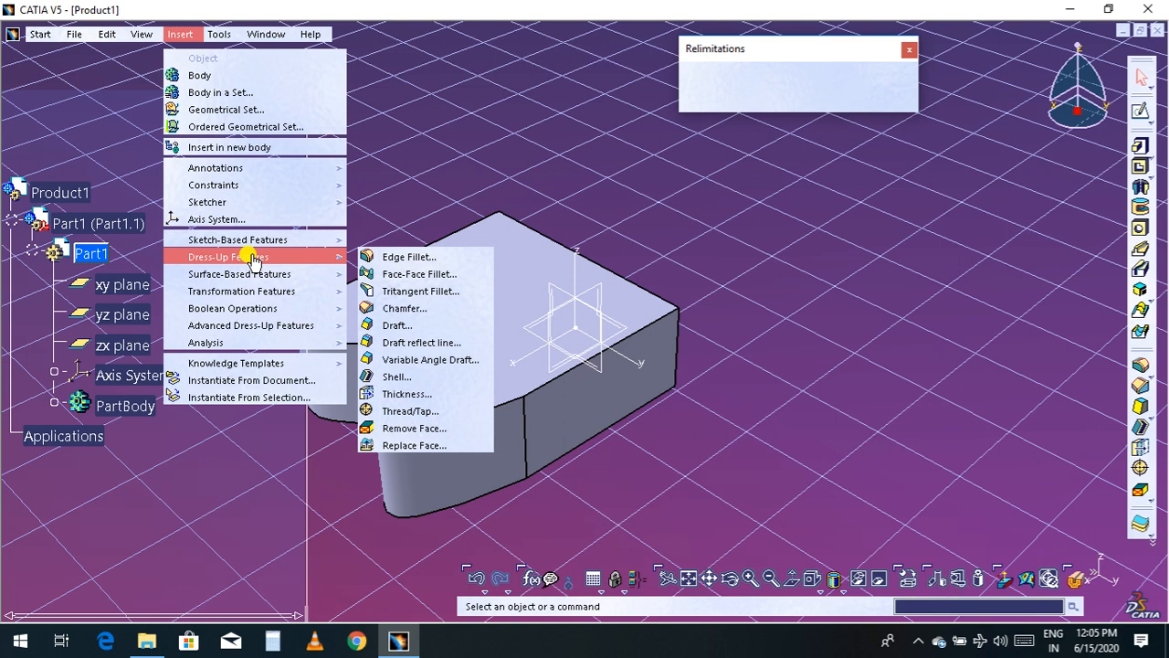
{"action": "mouse_move", "coordinate": [255, 280]}
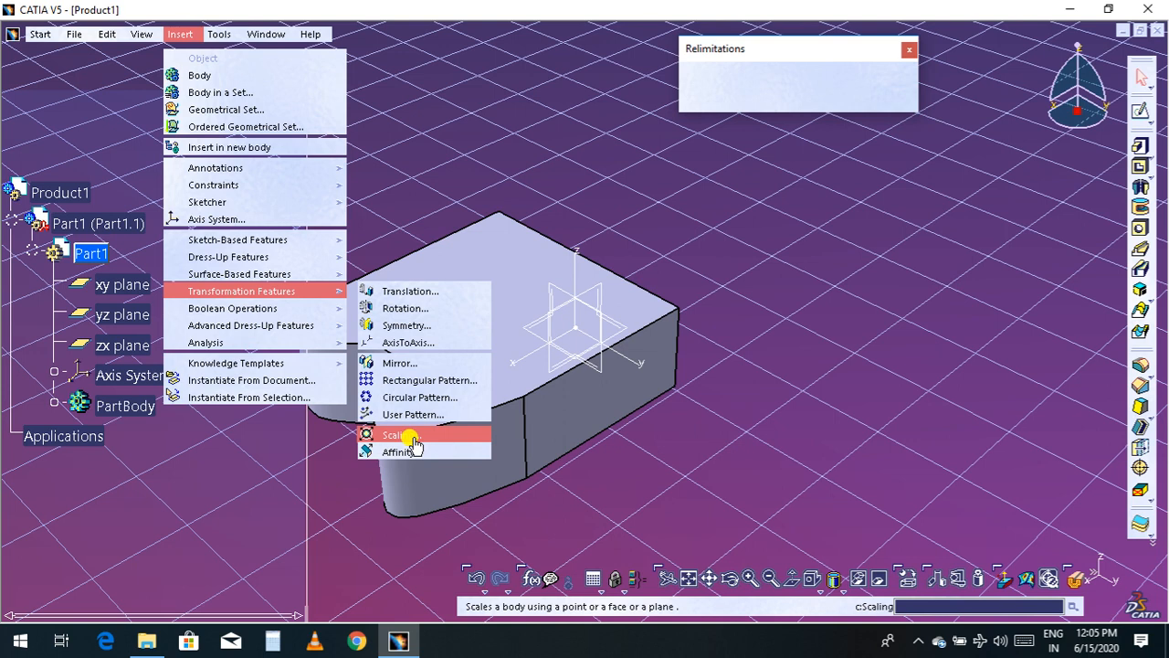
{"action": "left_click", "coordinate": [413, 443]}
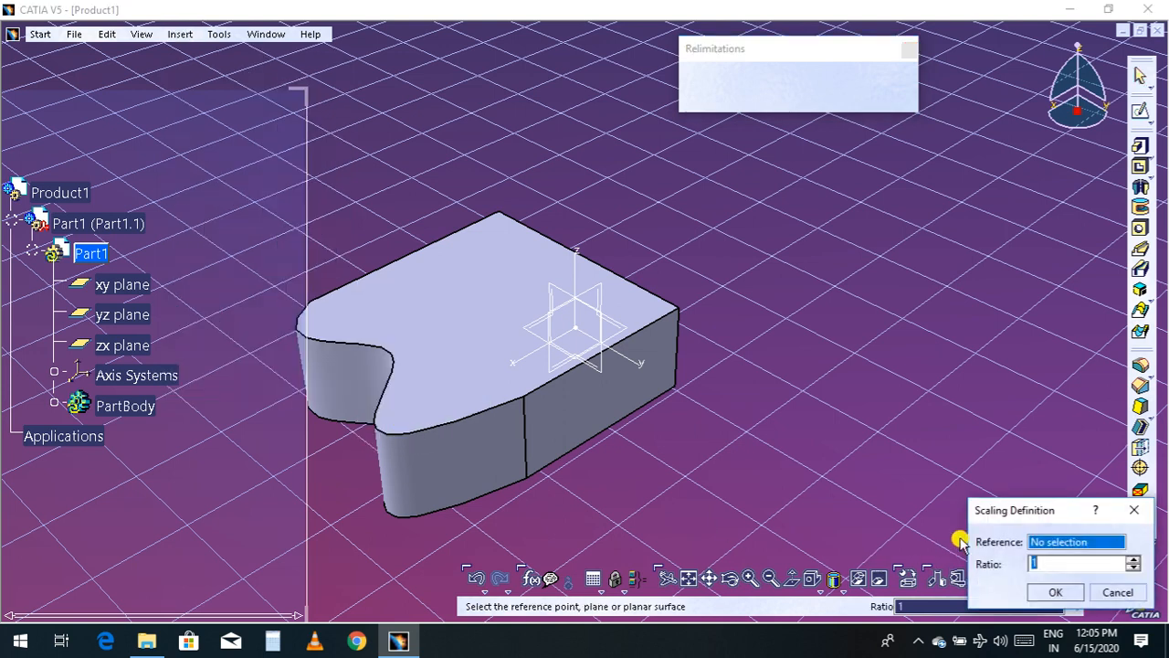
{"action": "left_click", "coordinate": [1058, 542]}
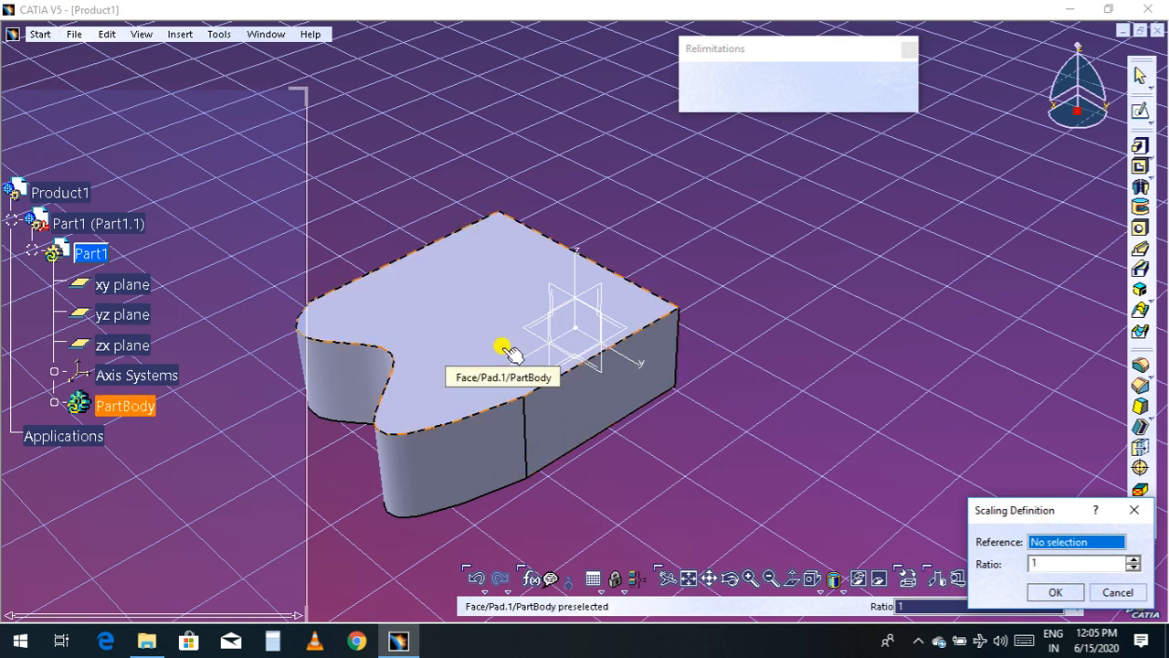
{"action": "left_click", "coordinate": [55, 403]}
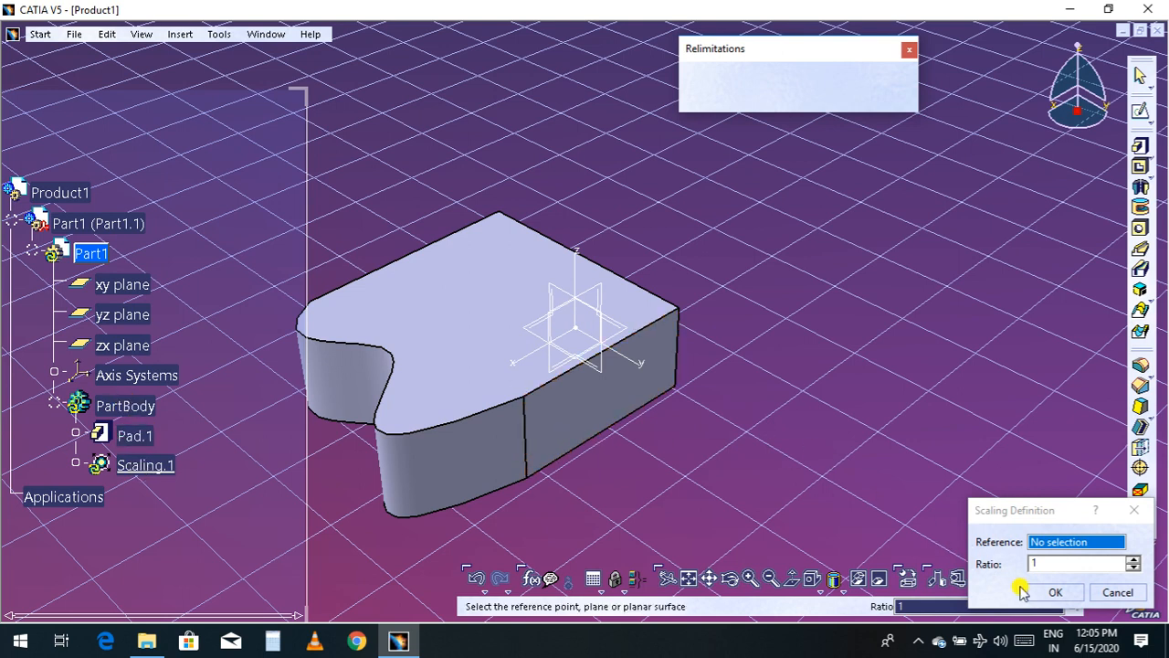
{"action": "left_click", "coordinate": [1078, 562]}
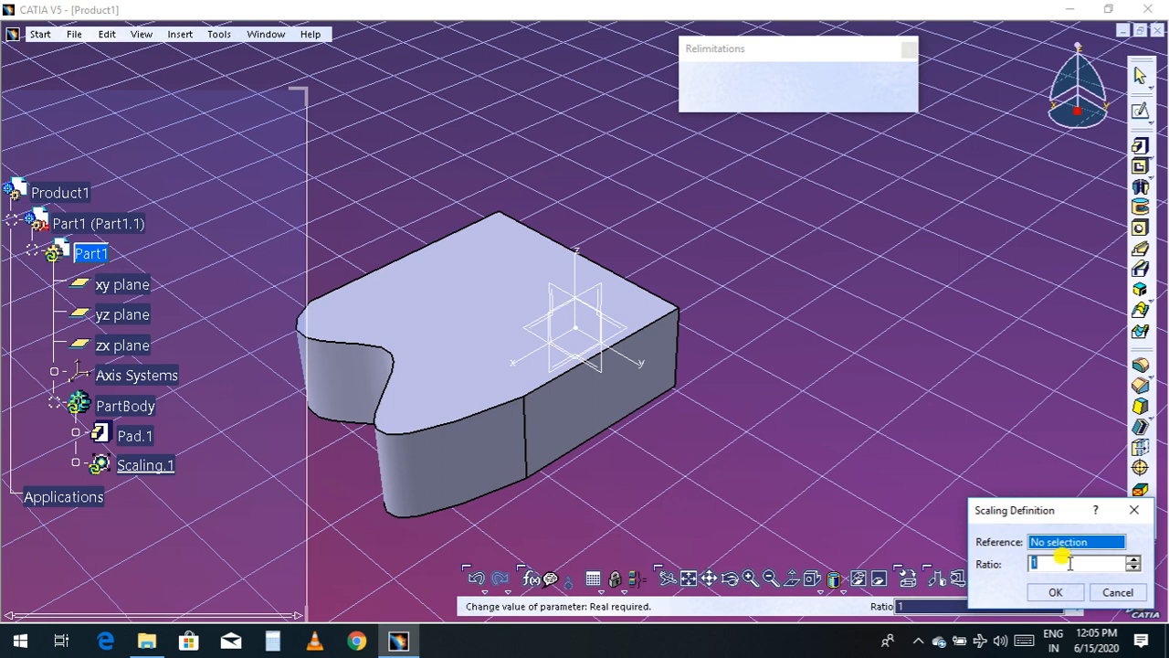
{"action": "middle_click_drag", "start_coordinate": [703, 418], "coordinate": [772, 422]}
{"action": "left_click", "coordinate": [1062, 564]}
{"action": "double_click", "coordinate": [1062, 563]}
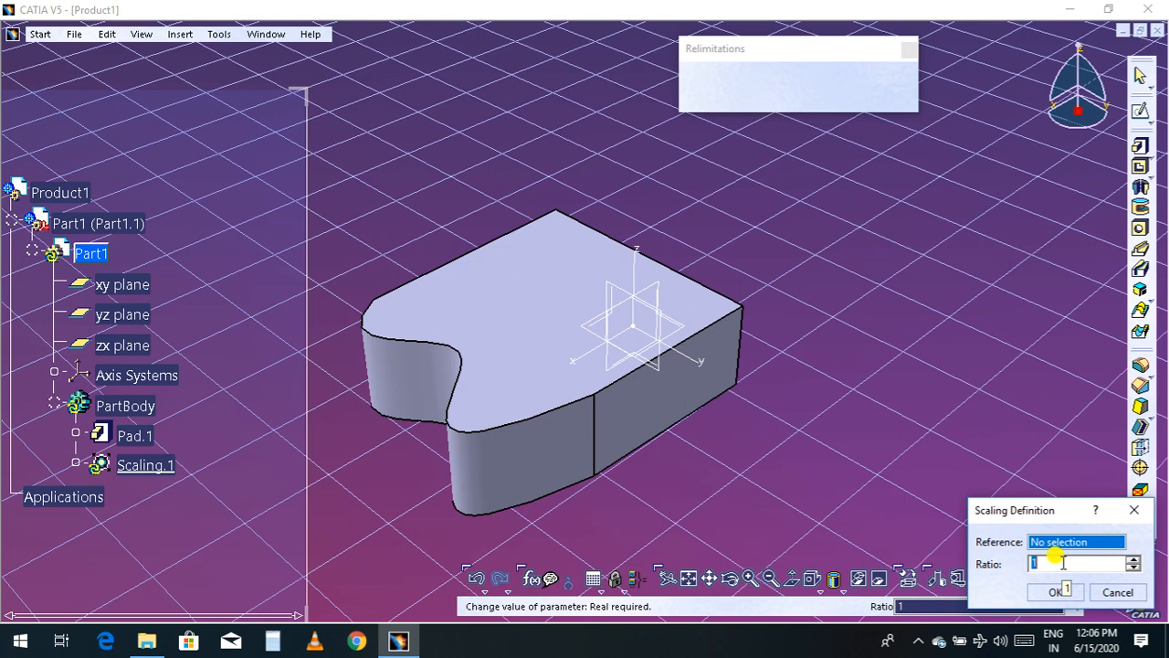
{"action": "key", "text": "BackSpace"}
{"action": "type", "text": "3"}
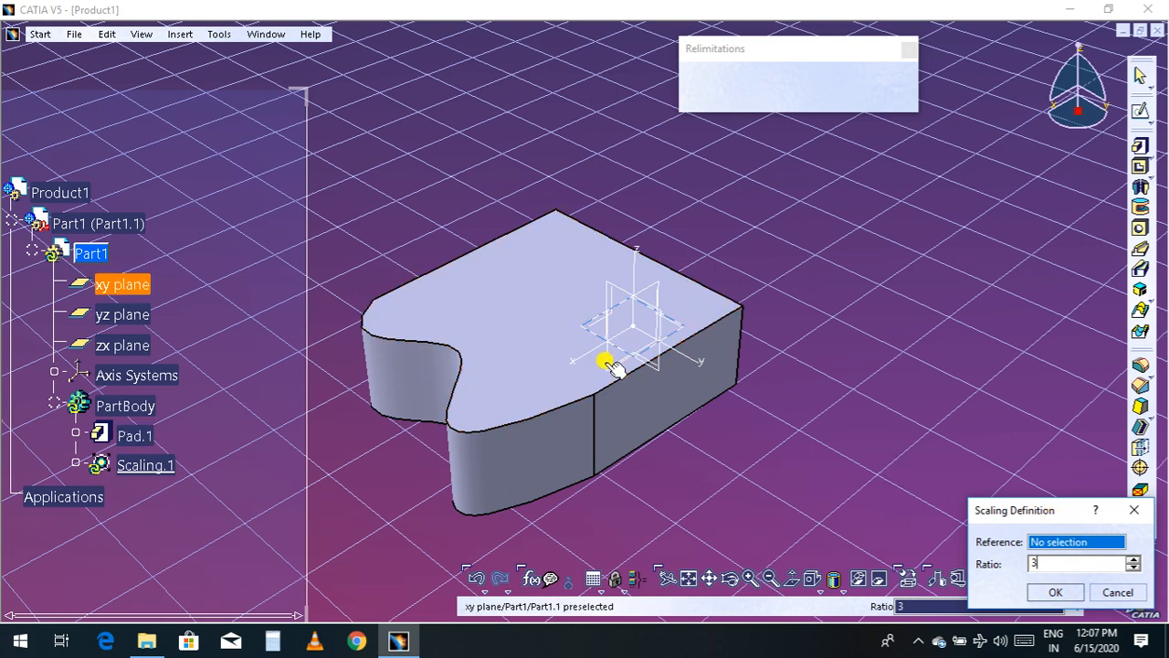
{"action": "left_click", "coordinate": [129, 286]}
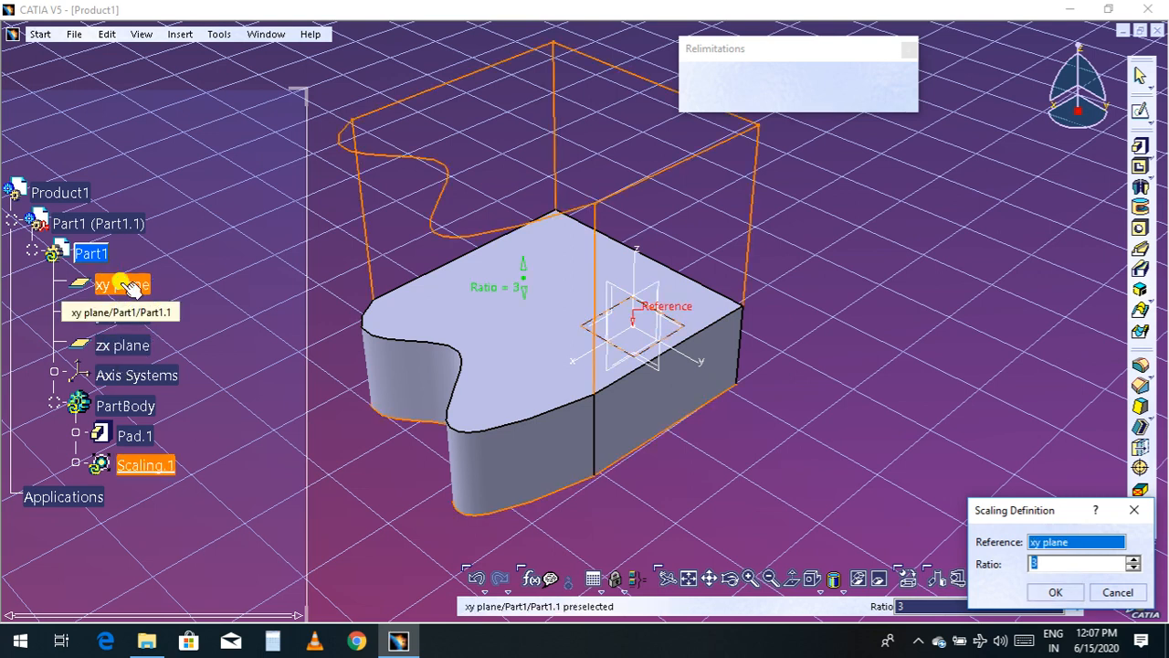
Step: Set the scaling ratio to 2 and apply the scaling about the xy plane
{"action": "middle_click_drag", "start_coordinate": [749, 464], "coordinate": [749, 496]}
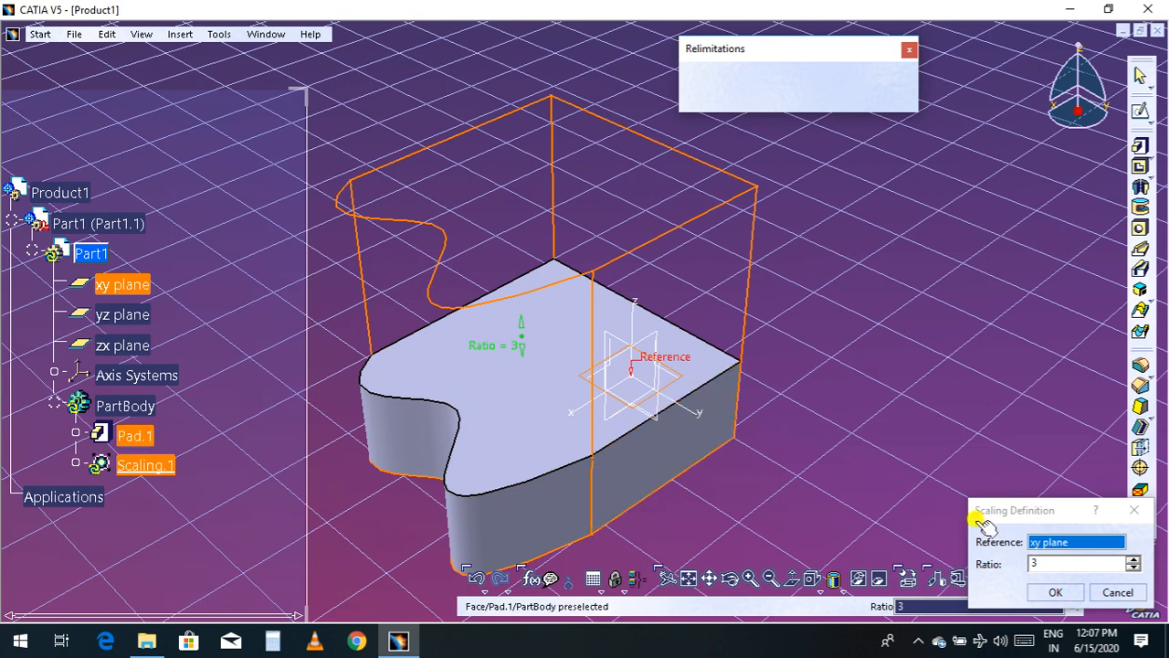
{"action": "left_click", "coordinate": [1042, 564]}
{"action": "type", "text": "2"}
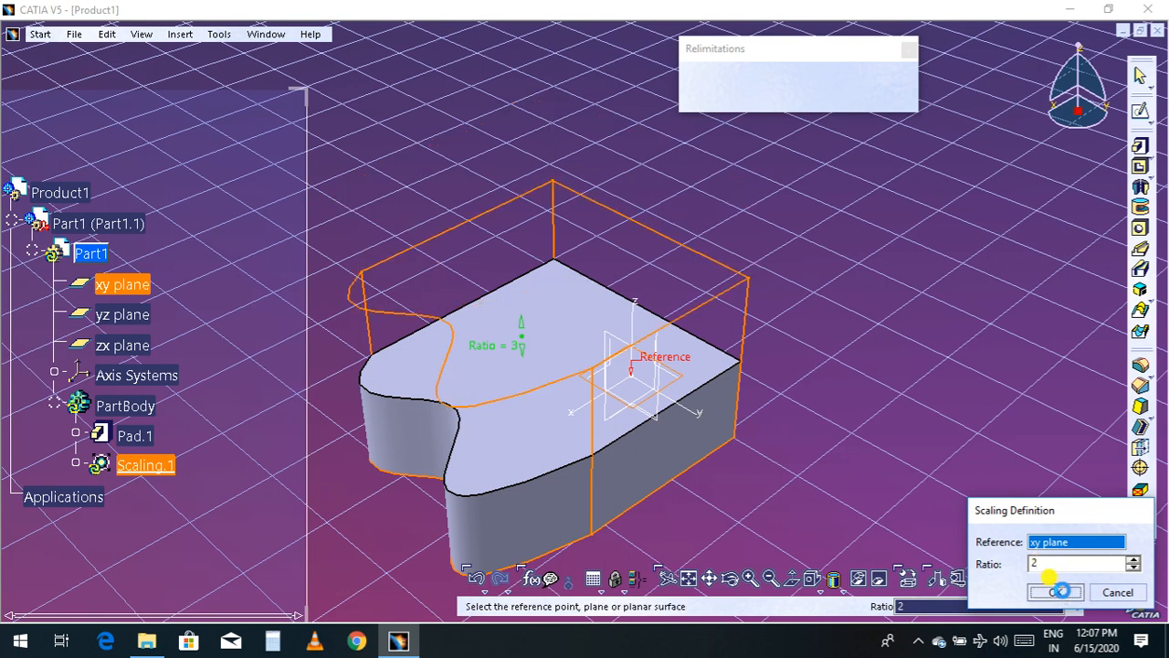
{"action": "left_click", "coordinate": [1063, 593]}
Step: Add a second Scaling of the body with the yz plane as reference and a ratio of 4
{"action": "middle_click_drag", "start_coordinate": [916, 496], "coordinate": [954, 466]}
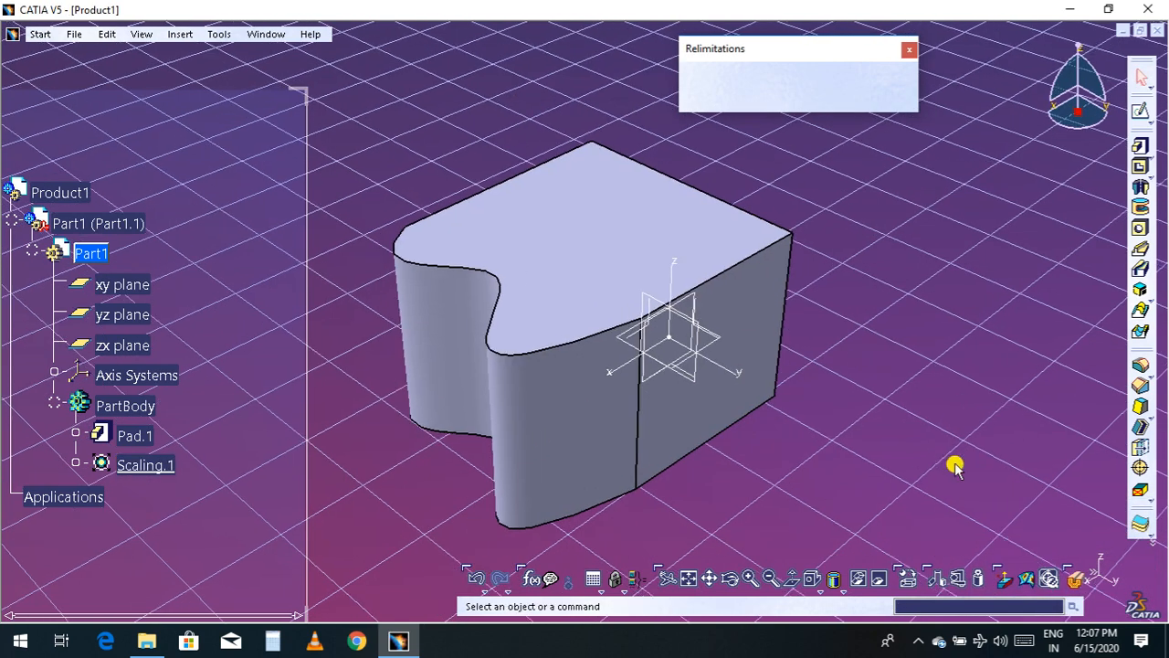
{"action": "middle_click_drag", "start_coordinate": [831, 472], "coordinate": [825, 487]}
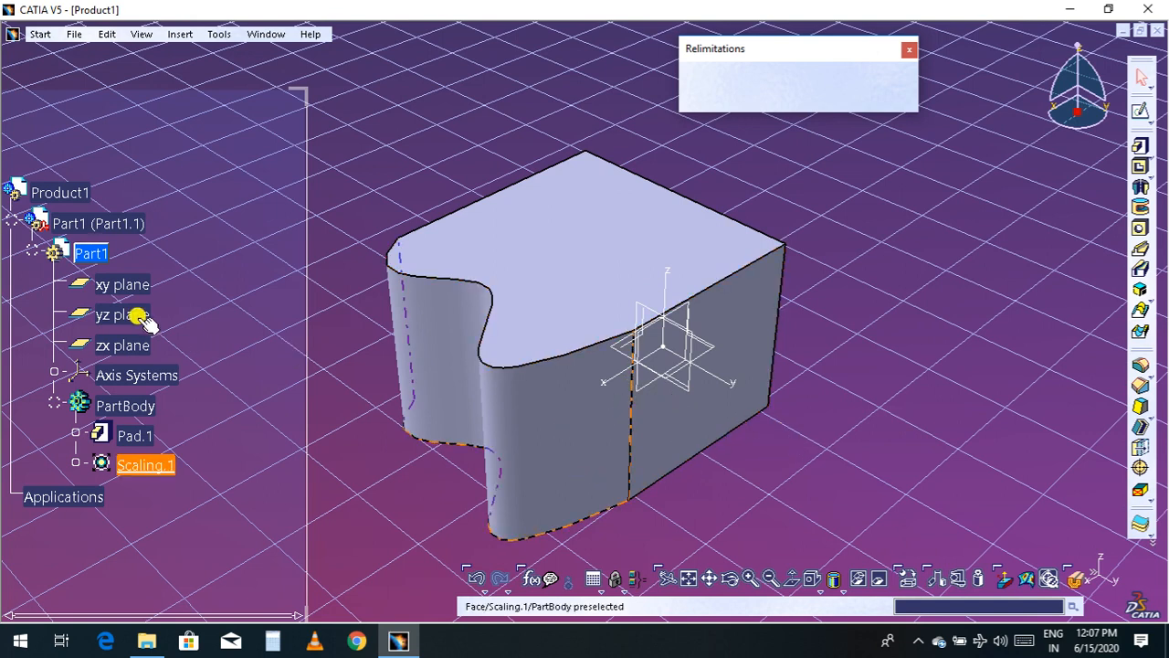
{"action": "left_click", "coordinate": [106, 34]}
{"action": "mouse_move", "coordinate": [146, 35]}
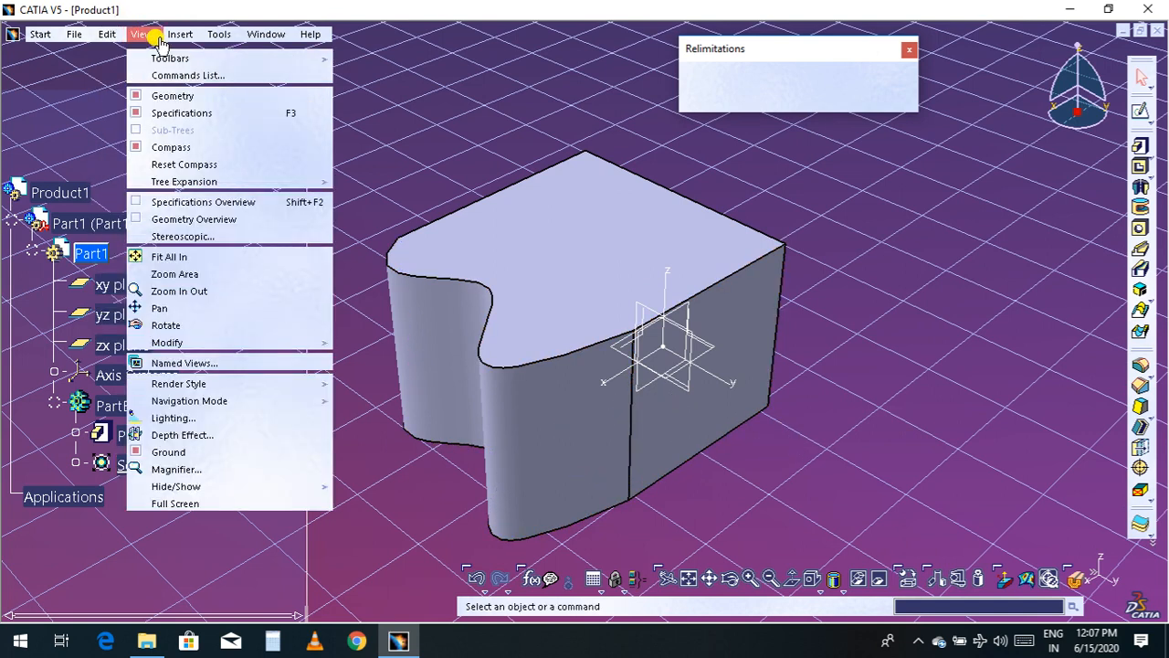
{"action": "mouse_move", "coordinate": [237, 307]}
{"action": "mouse_move", "coordinate": [324, 290]}
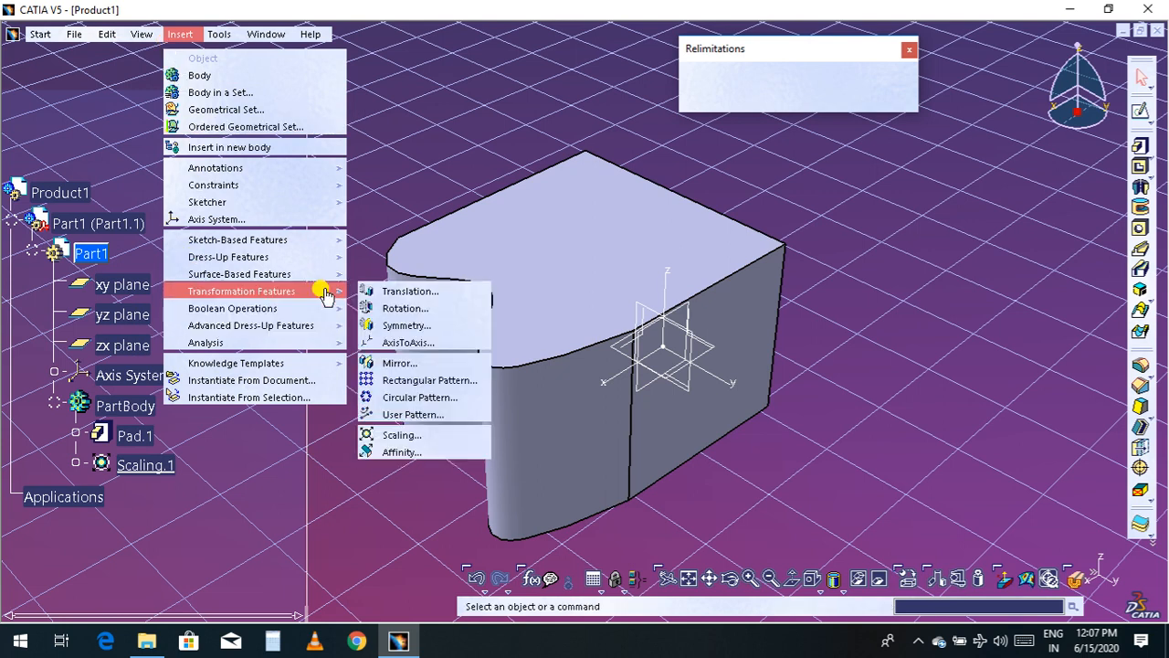
{"action": "left_click", "coordinate": [421, 434]}
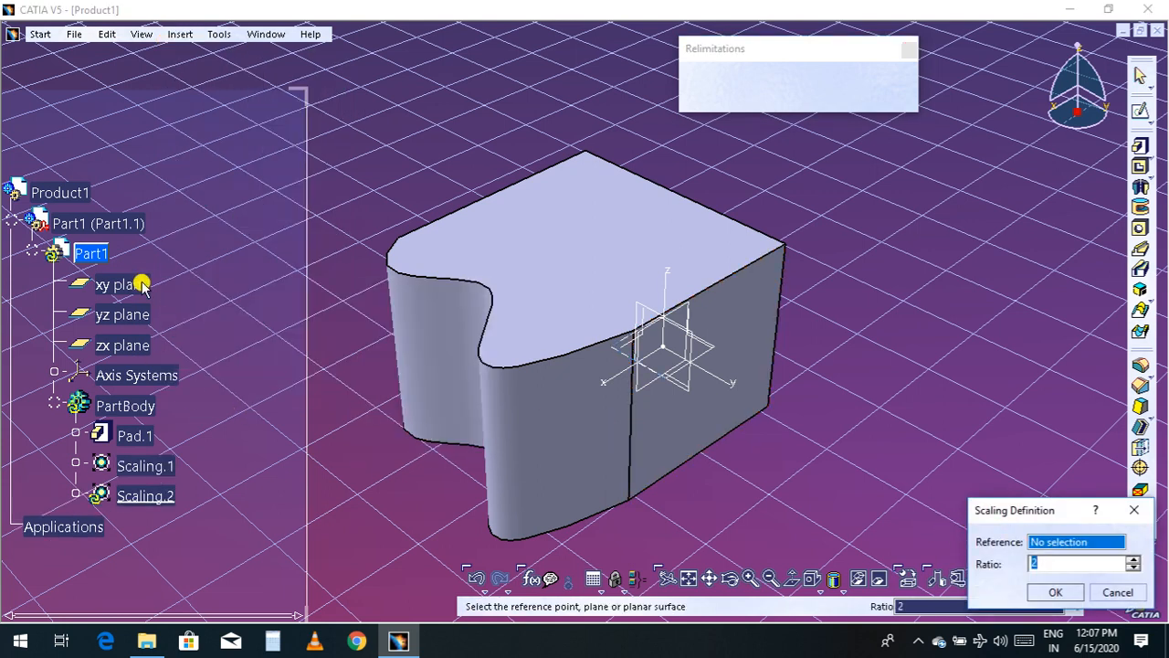
{"action": "left_click", "coordinate": [128, 314]}
{"action": "middle_click_drag", "start_coordinate": [752, 451], "coordinate": [926, 357]}
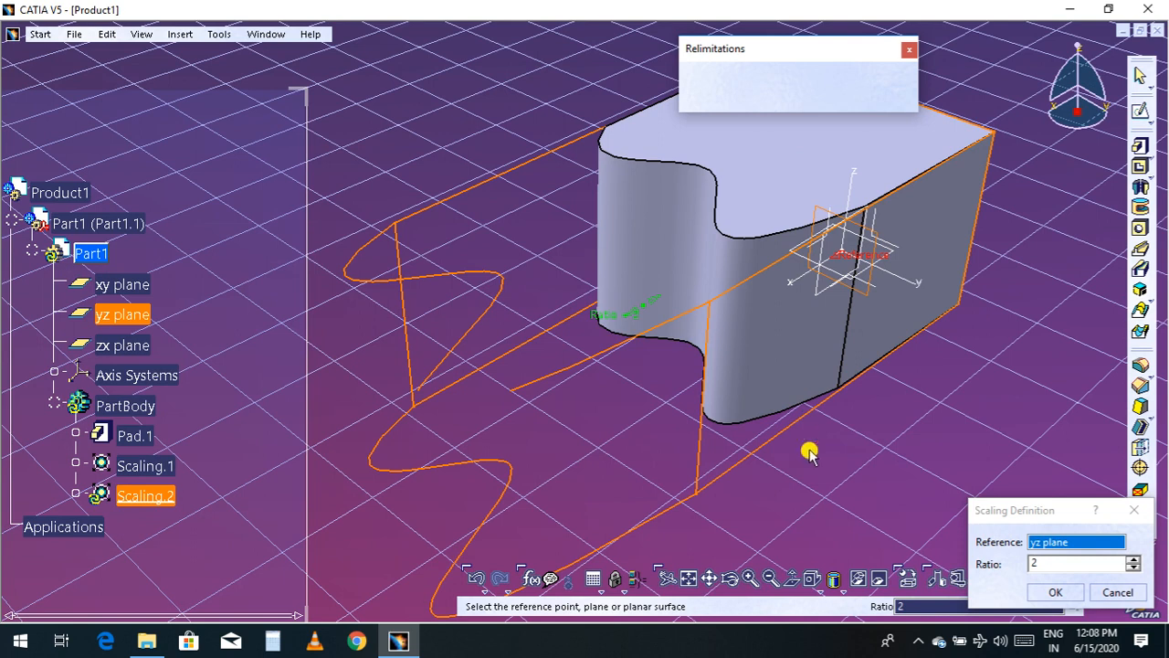
{"action": "double_click", "coordinate": [1044, 562]}
{"action": "type", "text": "4"}
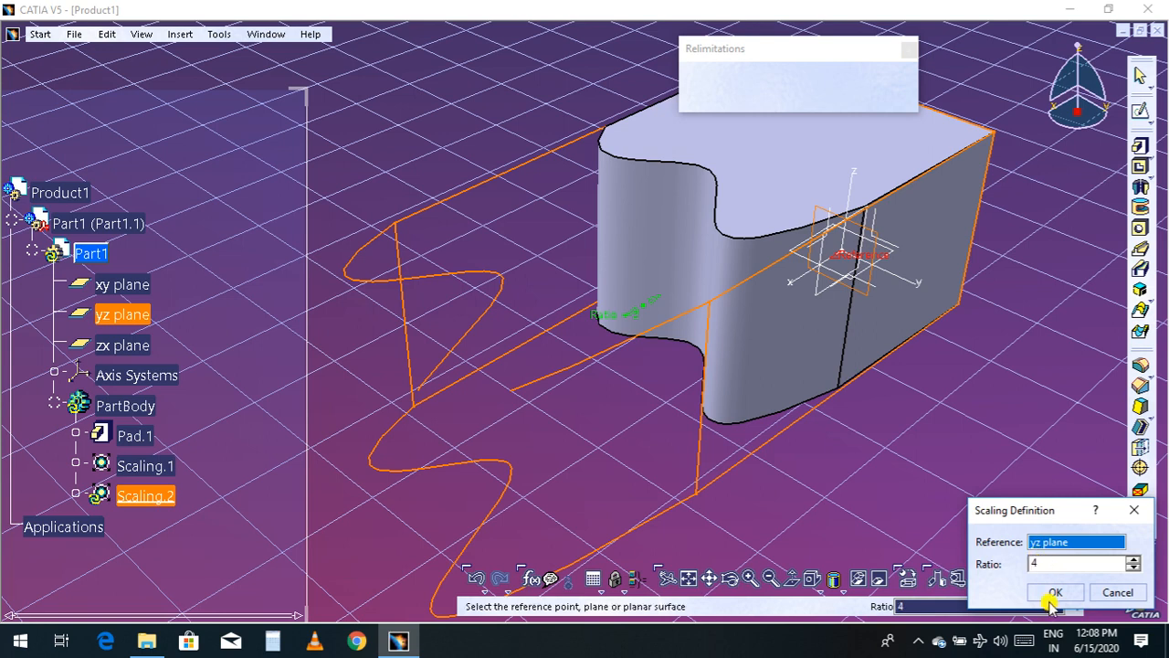
{"action": "left_click", "coordinate": [1052, 592]}
Step: Add another Scaling of the enlarged body about the yz plane with a ratio of 0.5
{"action": "middle_click_drag", "start_coordinate": [847, 465], "coordinate": [974, 314]}
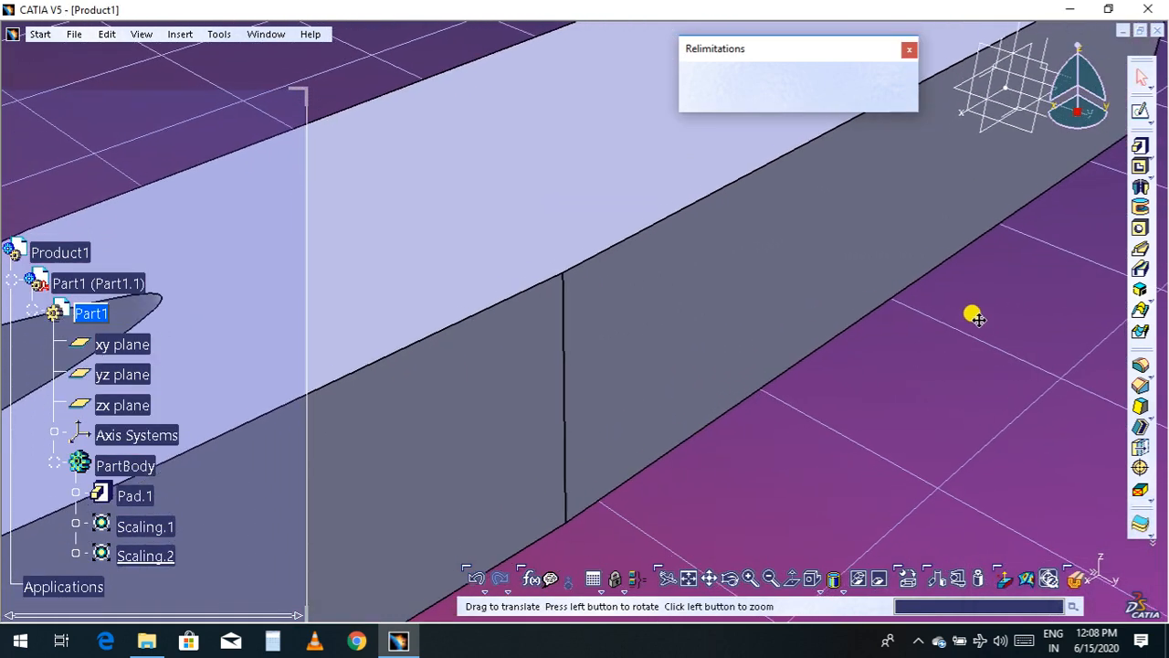
{"action": "left_click", "coordinate": [180, 34]}
{"action": "mouse_move", "coordinate": [243, 289]}
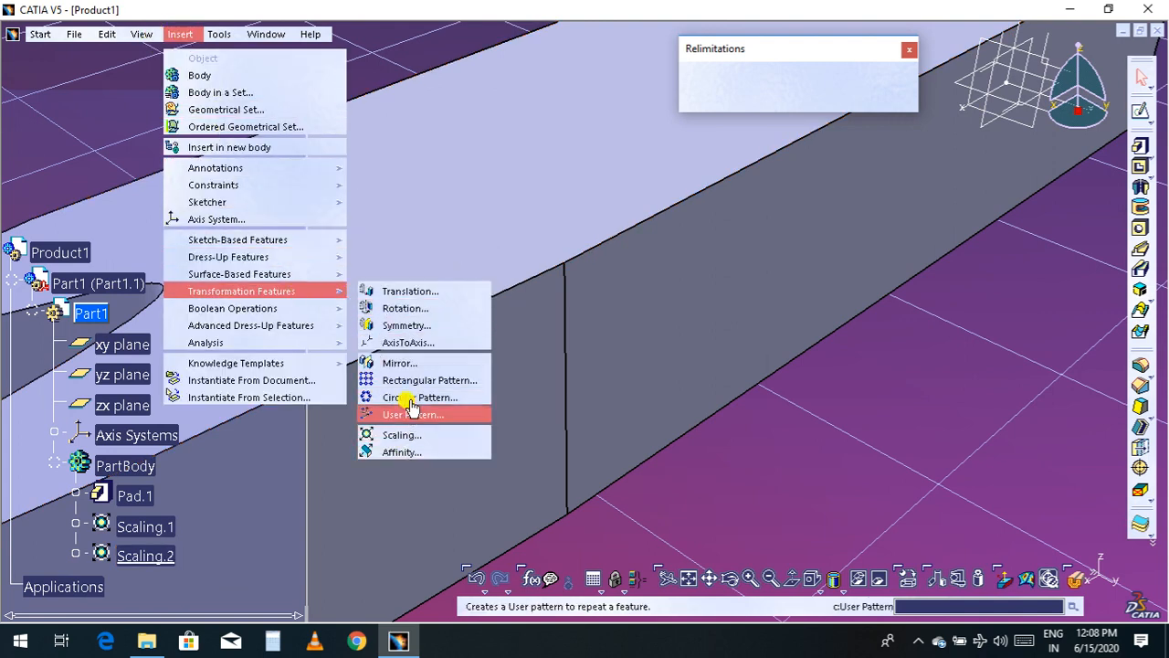
{"action": "left_click", "coordinate": [400, 435]}
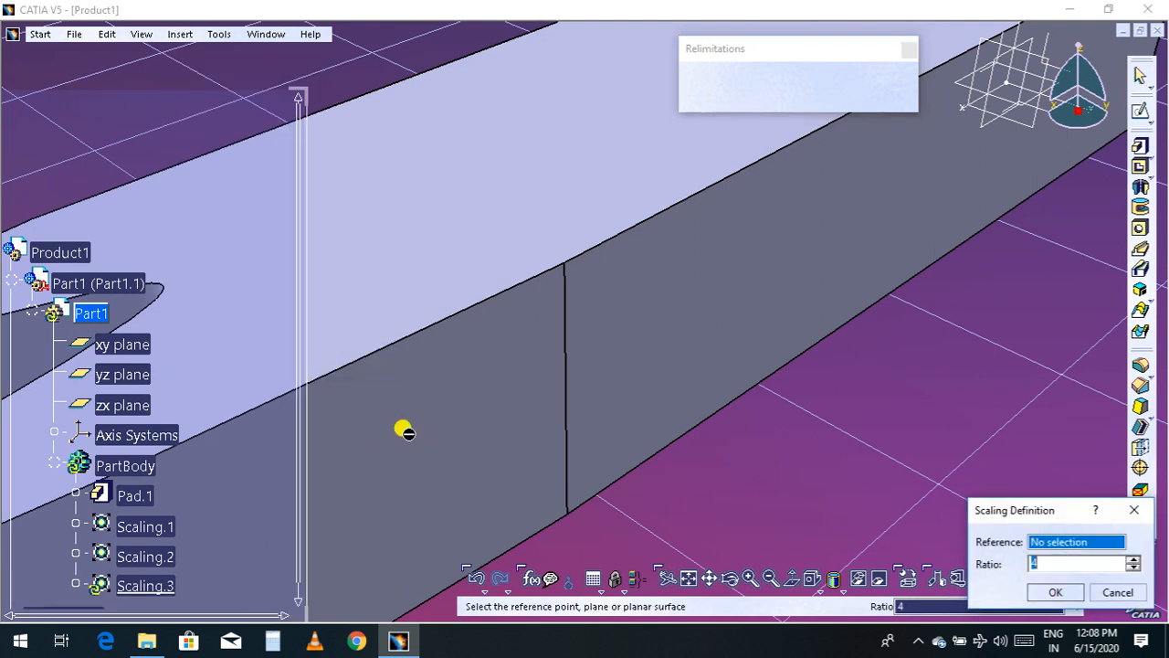
{"action": "left_click", "coordinate": [131, 375]}
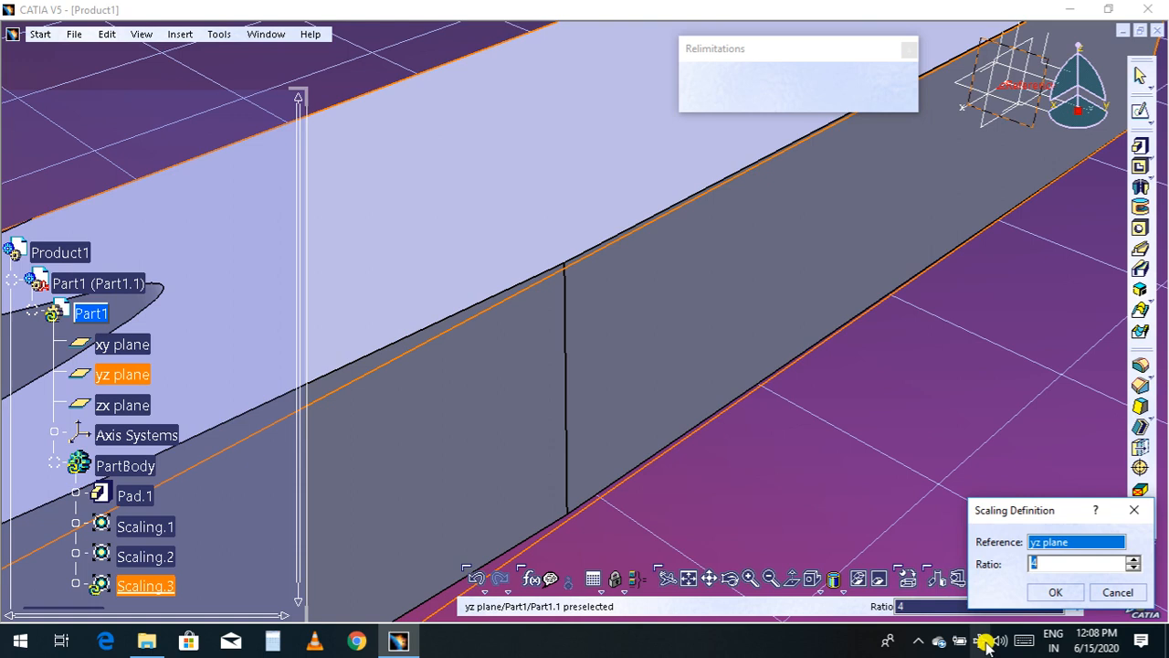
{"action": "key", "text": "Return"}
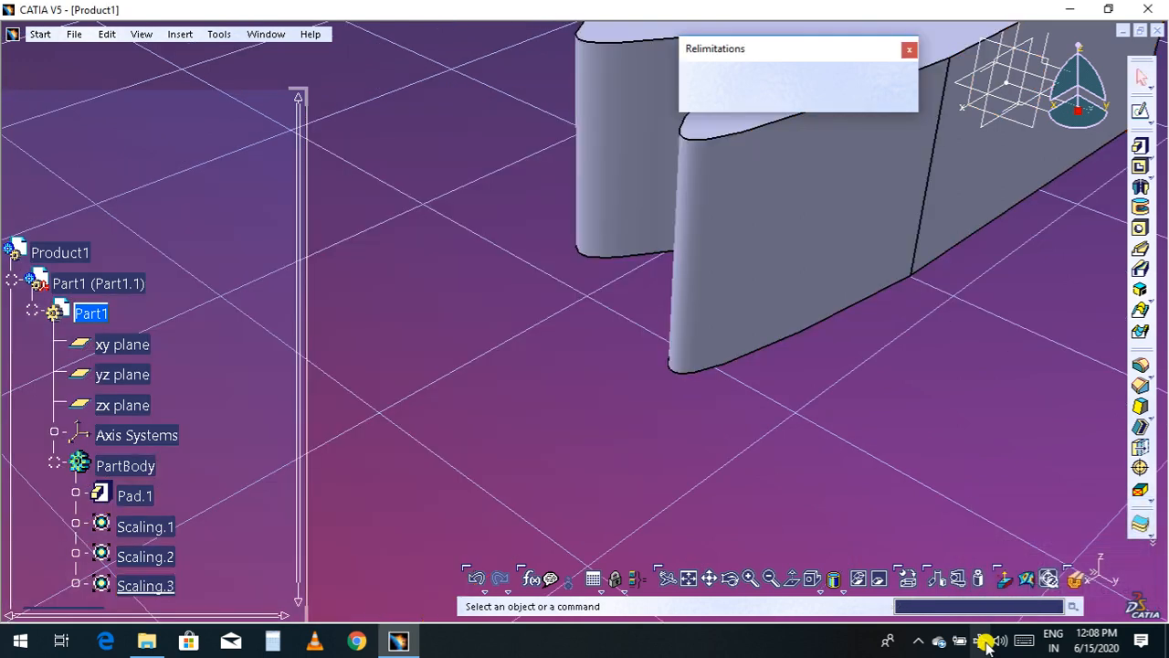
Step: Scale the body about the zx plane with a ratio of 0.5
{"action": "middle_click_drag", "start_coordinate": [822, 426], "coordinate": [740, 483]}
{"action": "middle_click_drag", "start_coordinate": [786, 342], "coordinate": [776, 470]}
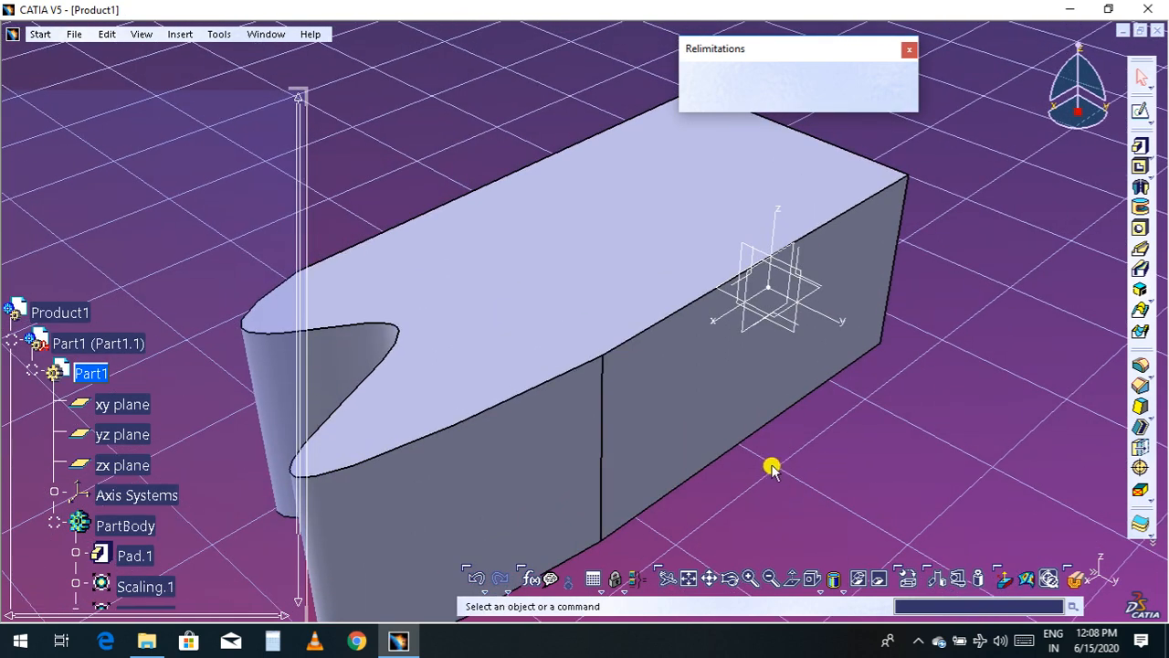
{"action": "middle_click_drag", "start_coordinate": [826, 471], "coordinate": [922, 473]}
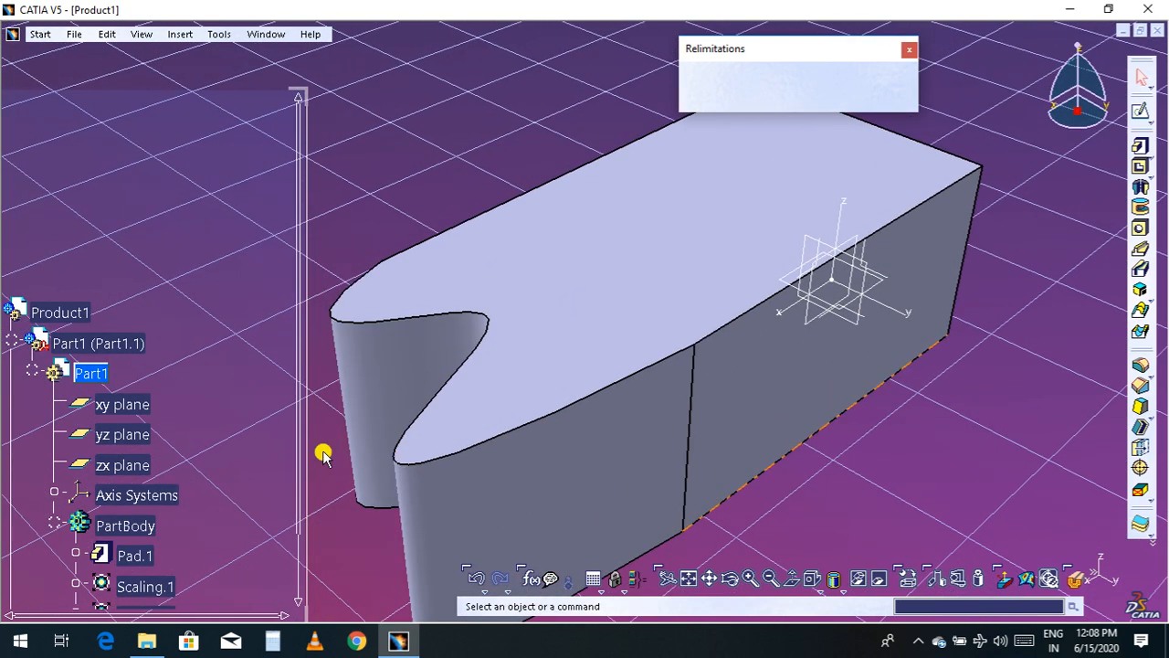
{"action": "left_click", "coordinate": [122, 466]}
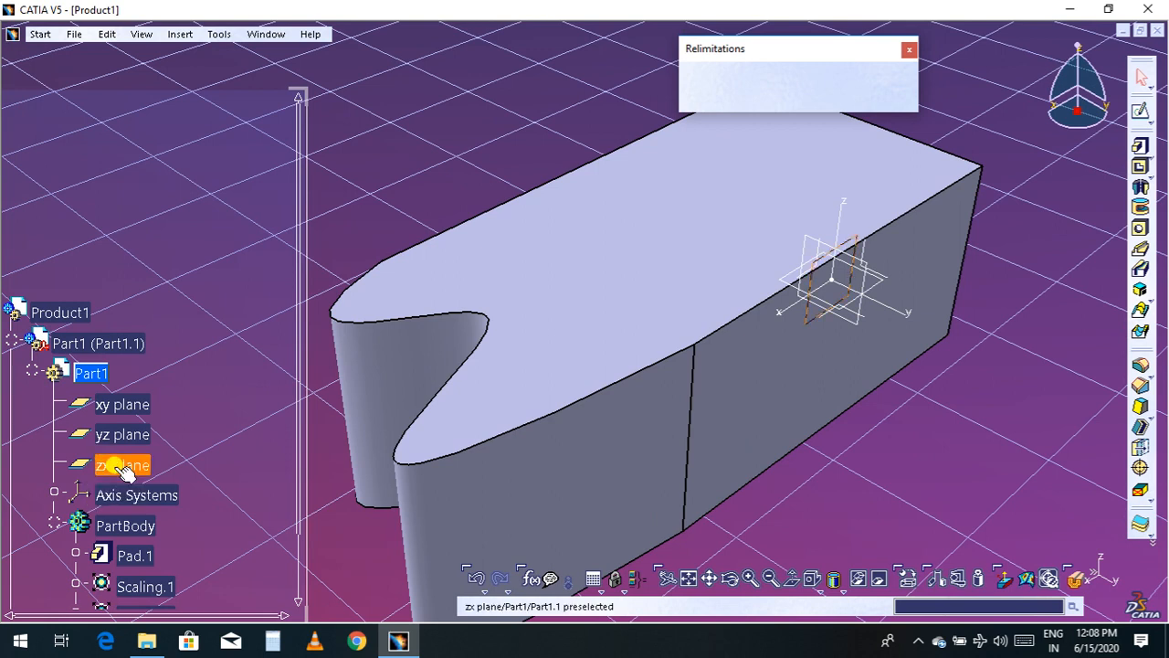
{"action": "left_click", "coordinate": [180, 34]}
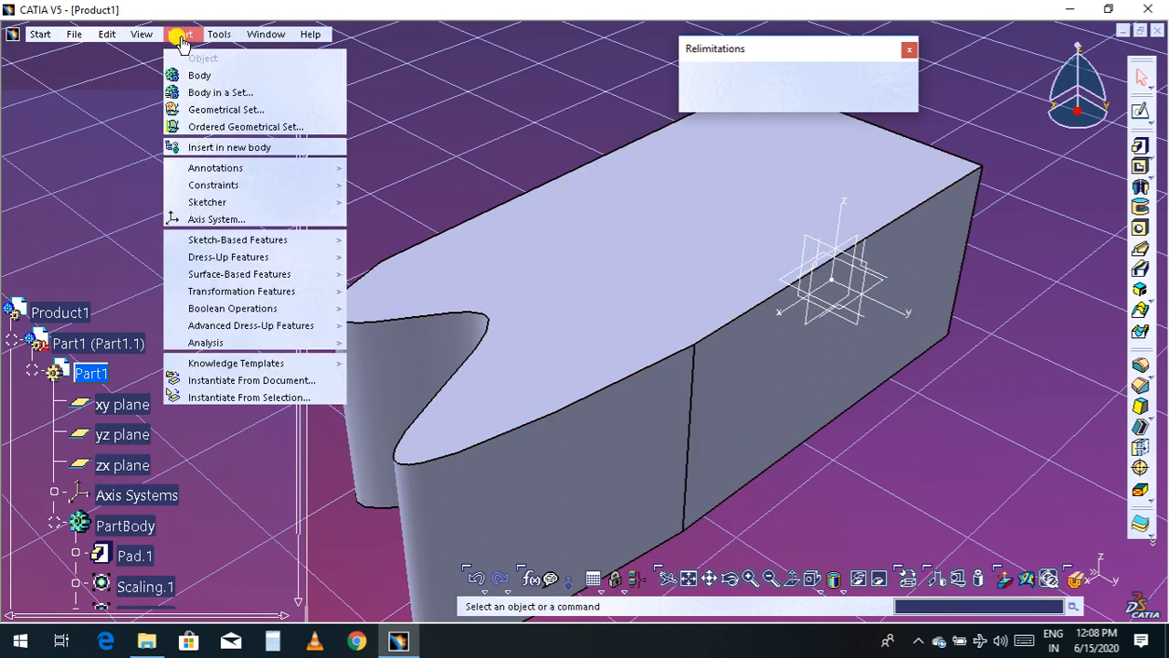
{"action": "mouse_move", "coordinate": [293, 291]}
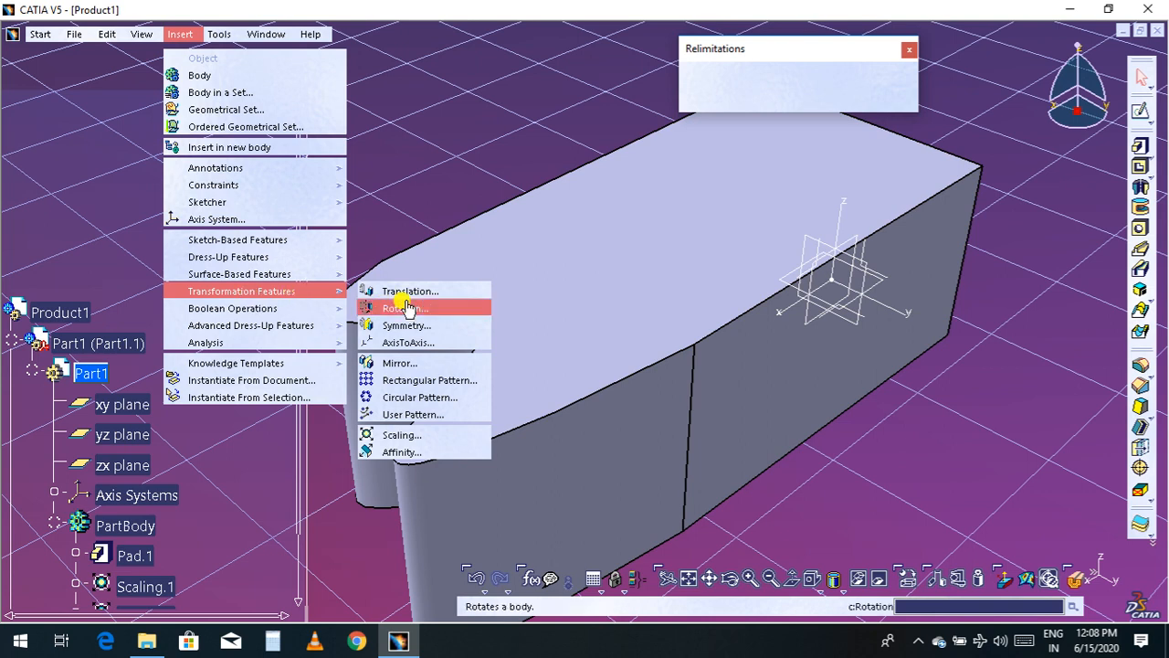
{"action": "left_click", "coordinate": [416, 435]}
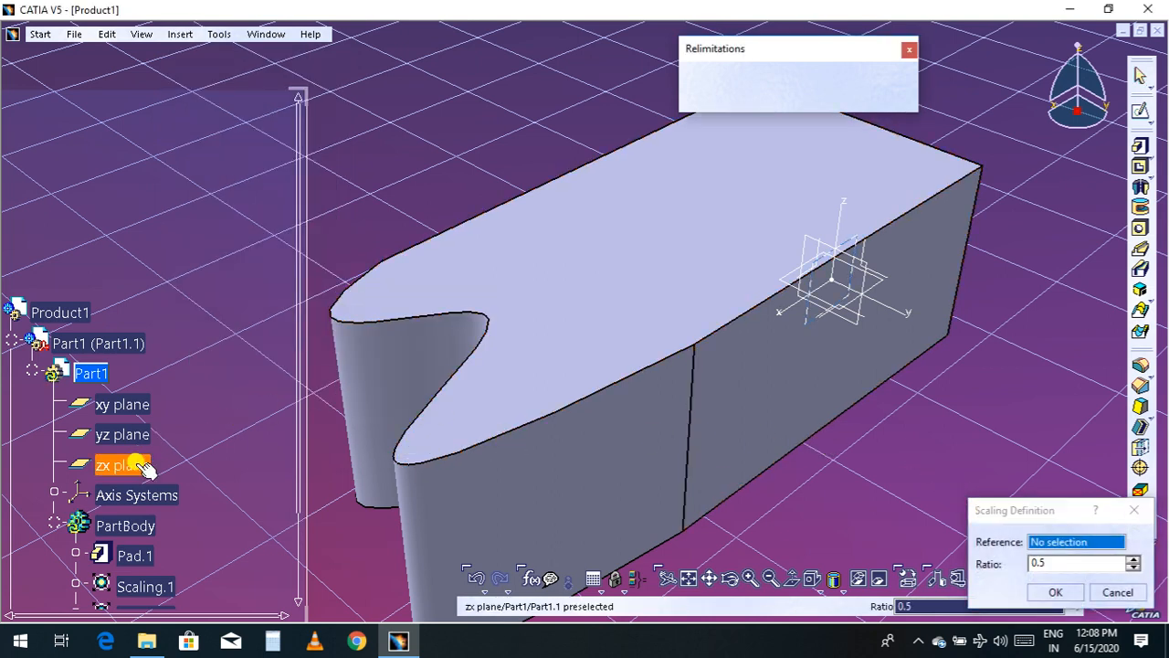
{"action": "left_click", "coordinate": [1066, 590]}
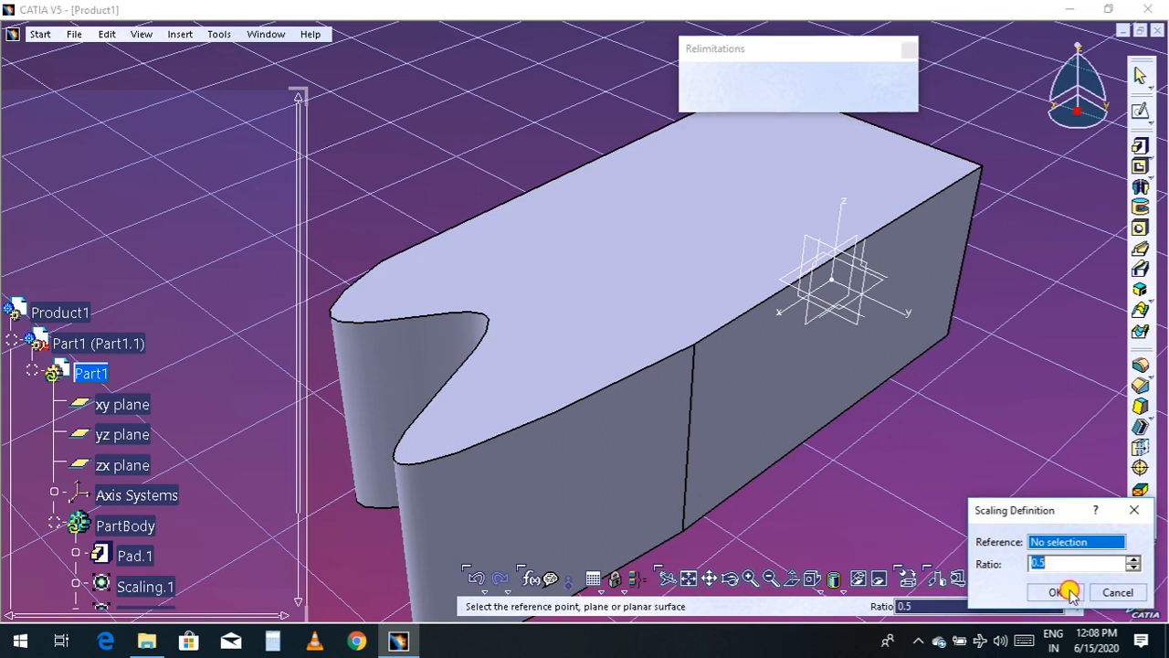
{"action": "left_click", "coordinate": [1055, 593]}
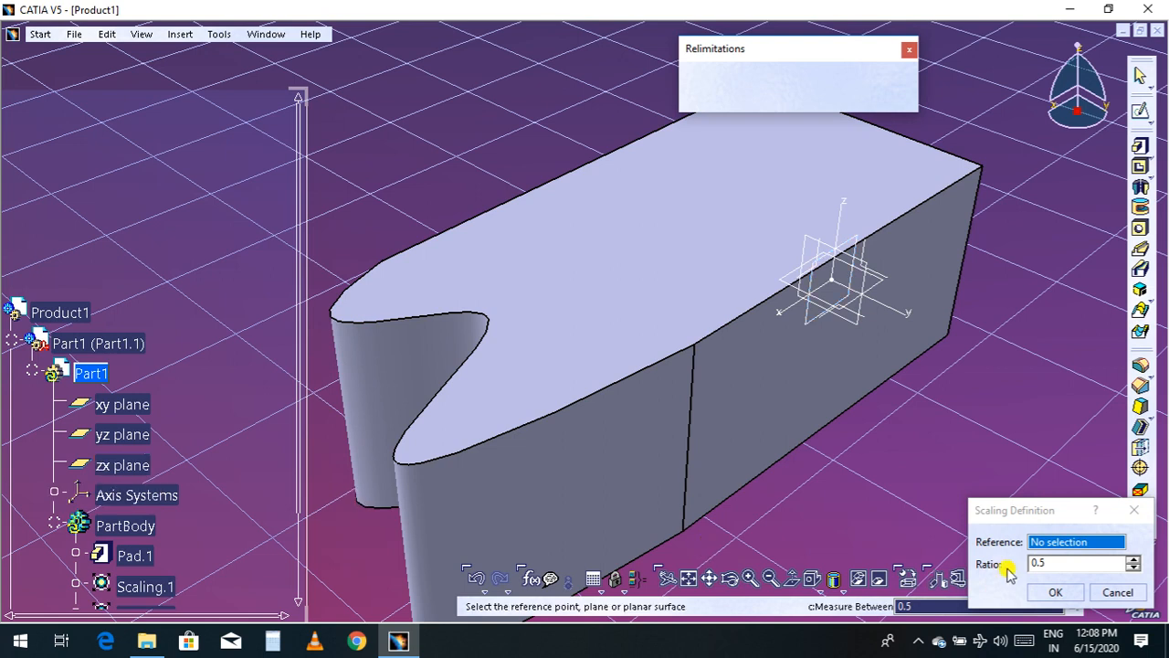
{"action": "left_click", "coordinate": [1078, 541]}
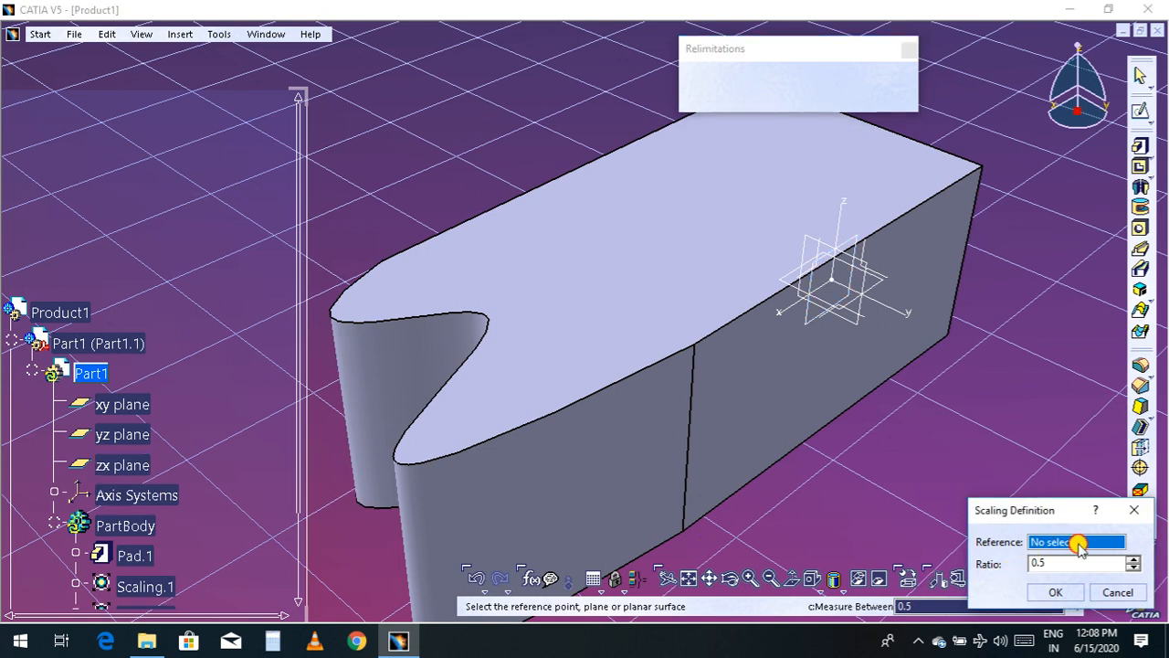
{"action": "left_click", "coordinate": [146, 464]}
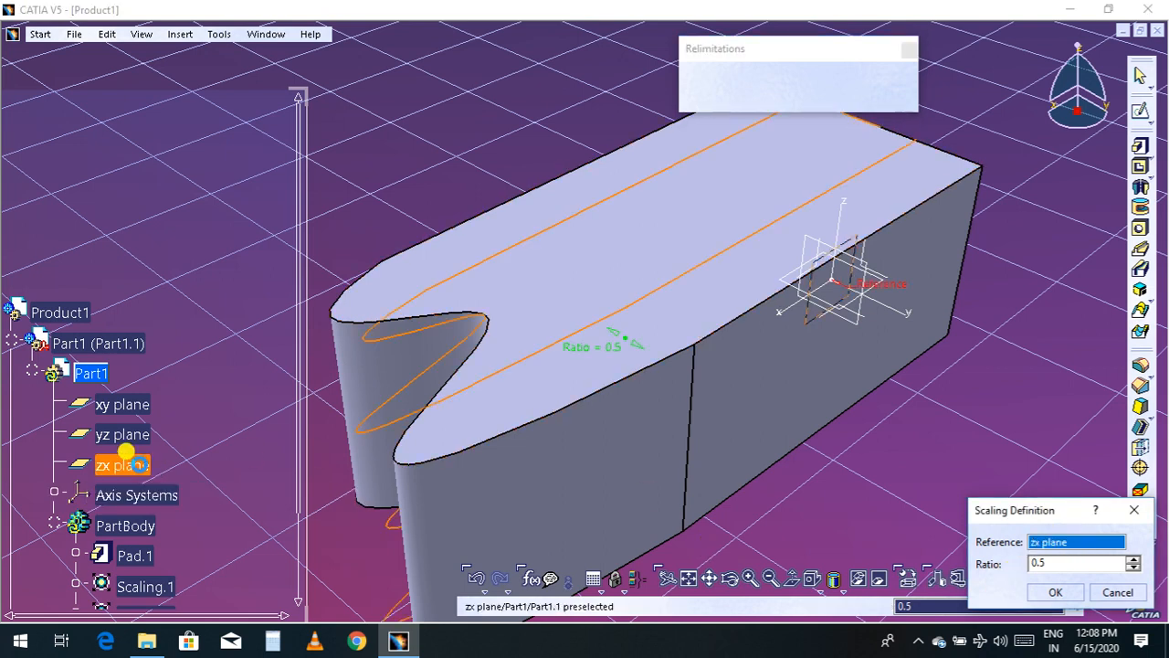
{"action": "left_click", "coordinate": [1055, 591]}
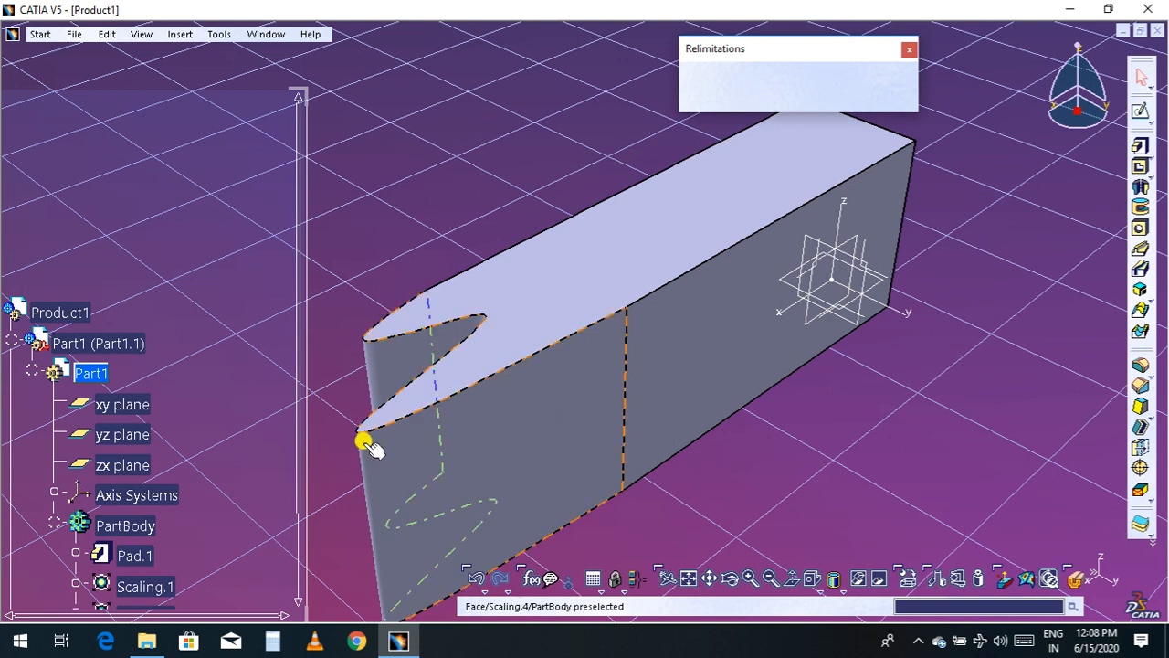
Step: Apply one more Scaling at ratio 0.5 using the yz plane as reference to shorten the narrowed body
{"action": "left_click", "coordinate": [180, 36]}
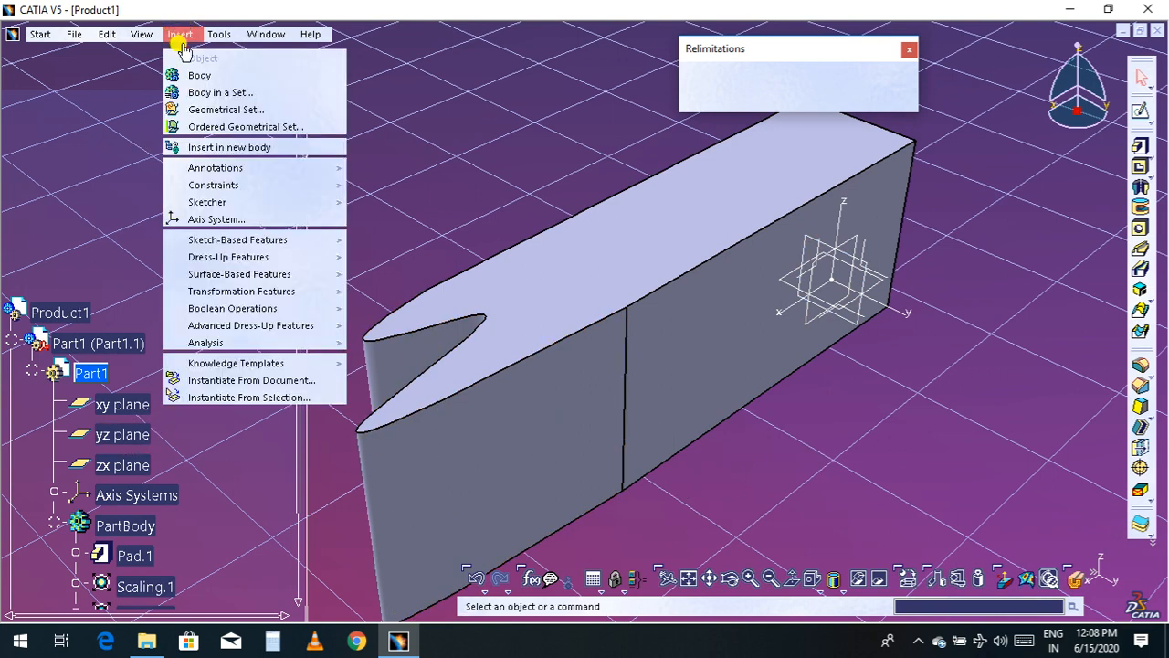
{"action": "mouse_move", "coordinate": [264, 305]}
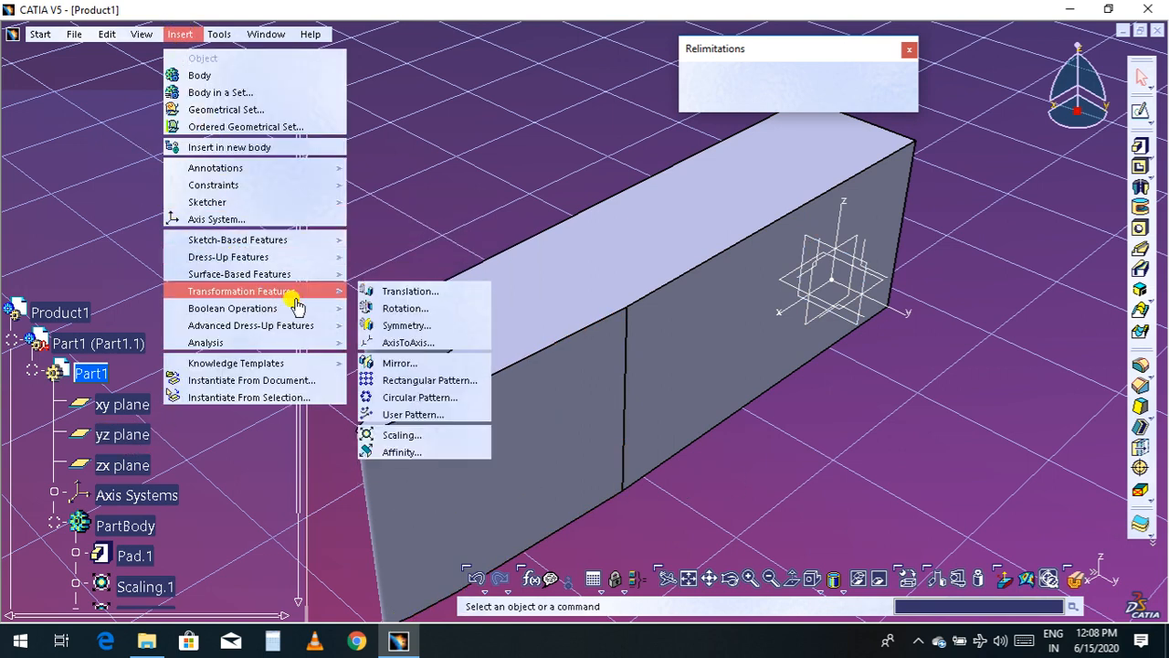
{"action": "mouse_move", "coordinate": [336, 291]}
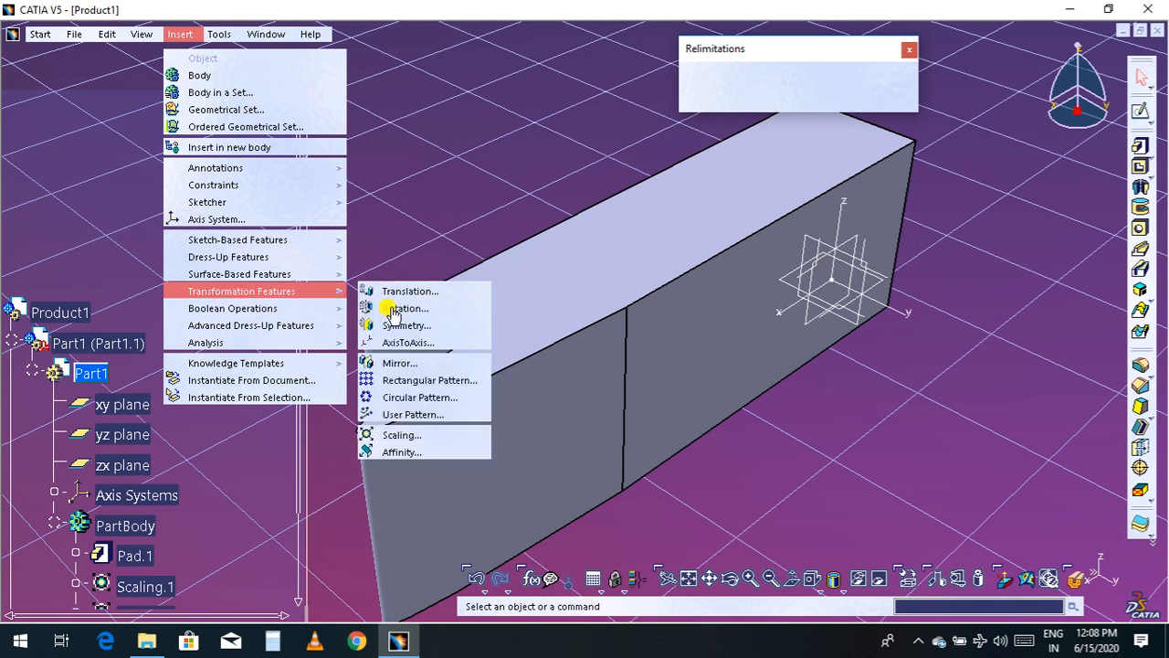
{"action": "left_click", "coordinate": [394, 435]}
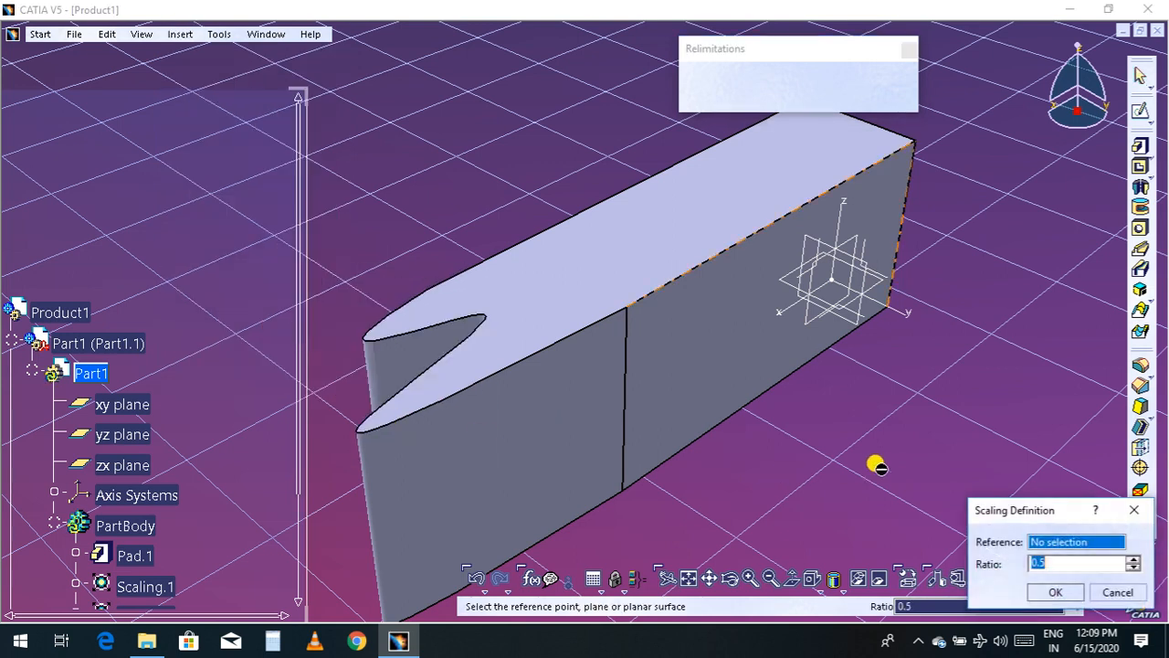
{"action": "left_click", "coordinate": [1055, 541]}
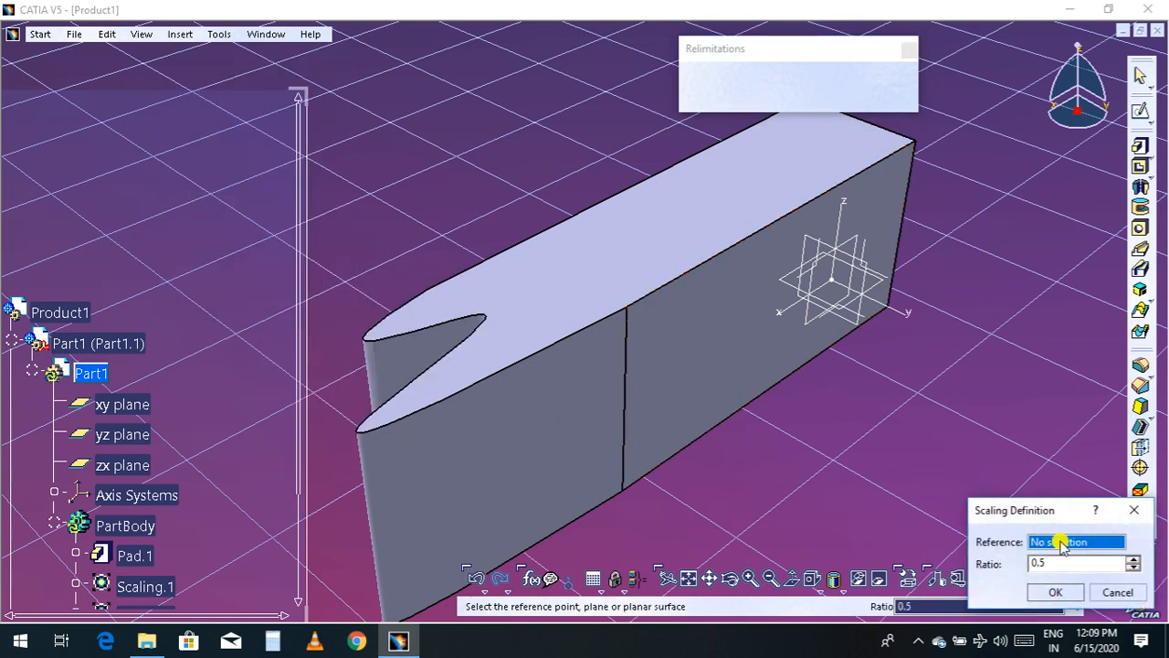
{"action": "left_click", "coordinate": [124, 434]}
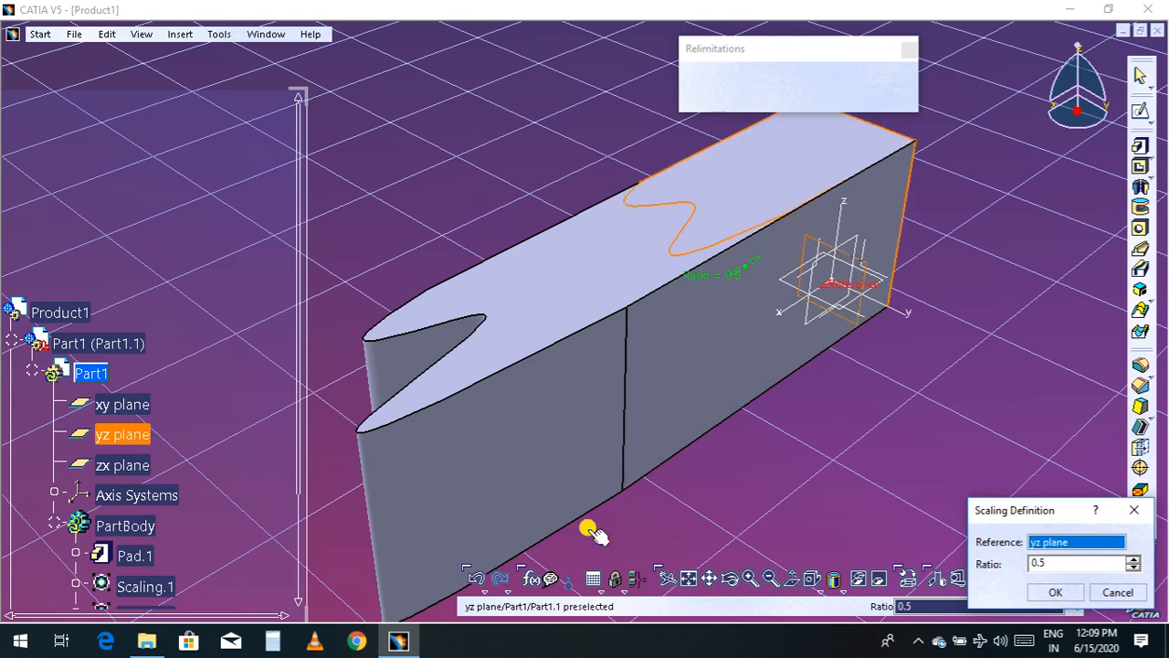
{"action": "left_click", "coordinate": [1053, 592]}
{"action": "middle_click_drag", "start_coordinate": [891, 440], "coordinate": [760, 484]}
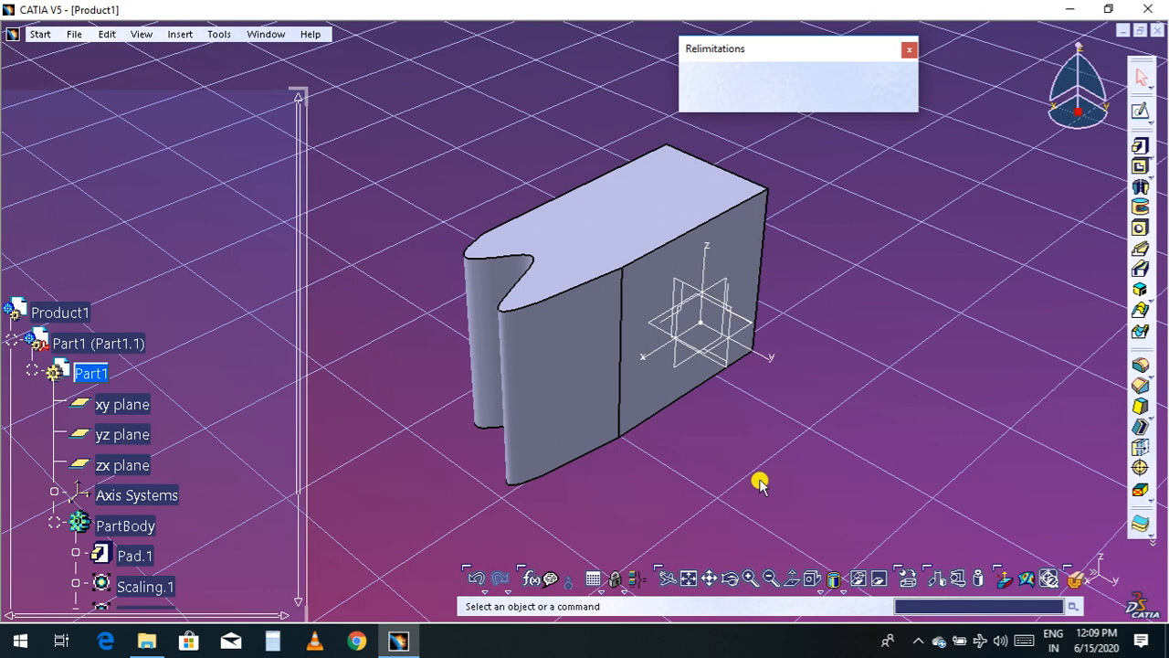